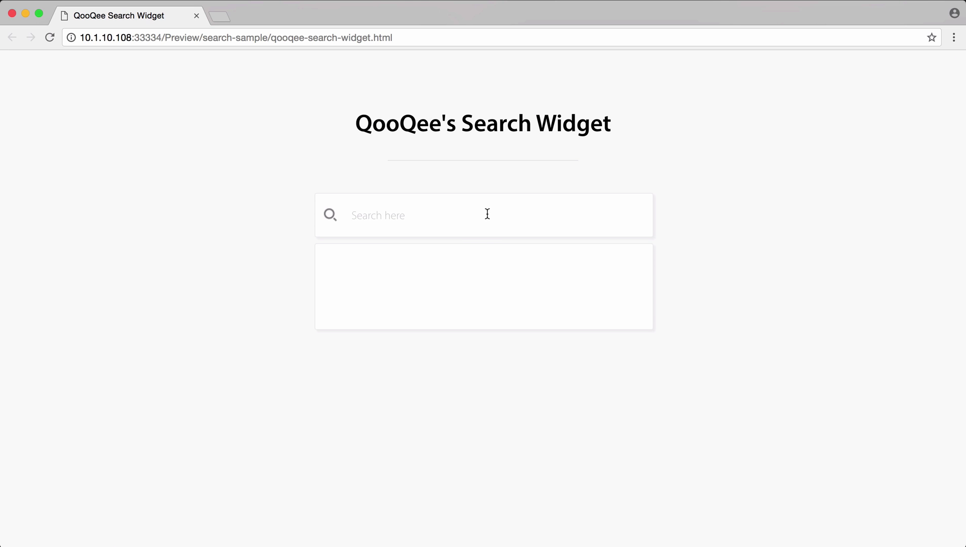
# Search 'Adobe' in the QooQee widget and open the Adobe Muse Tips result in a new tab.
pyautogui.write('Adobe')
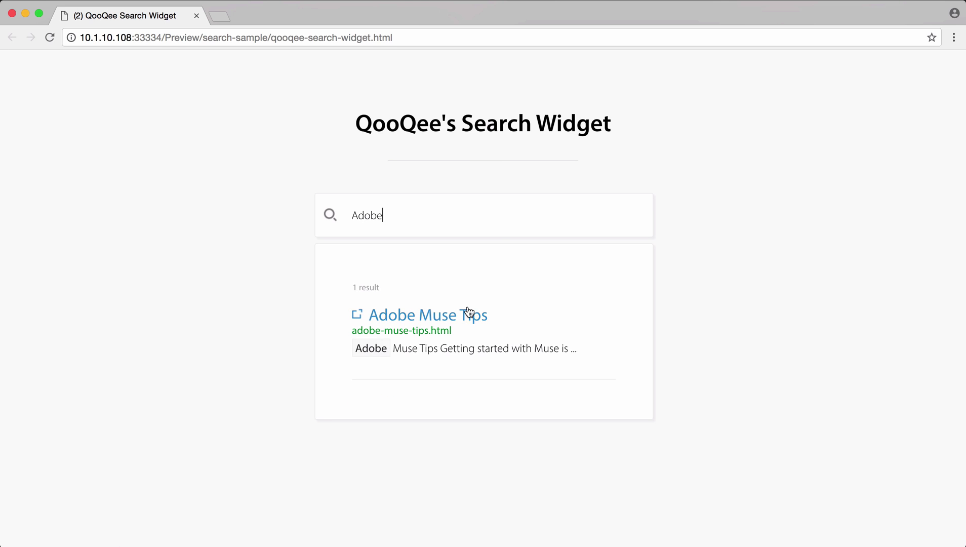
pyautogui.click(466, 315)
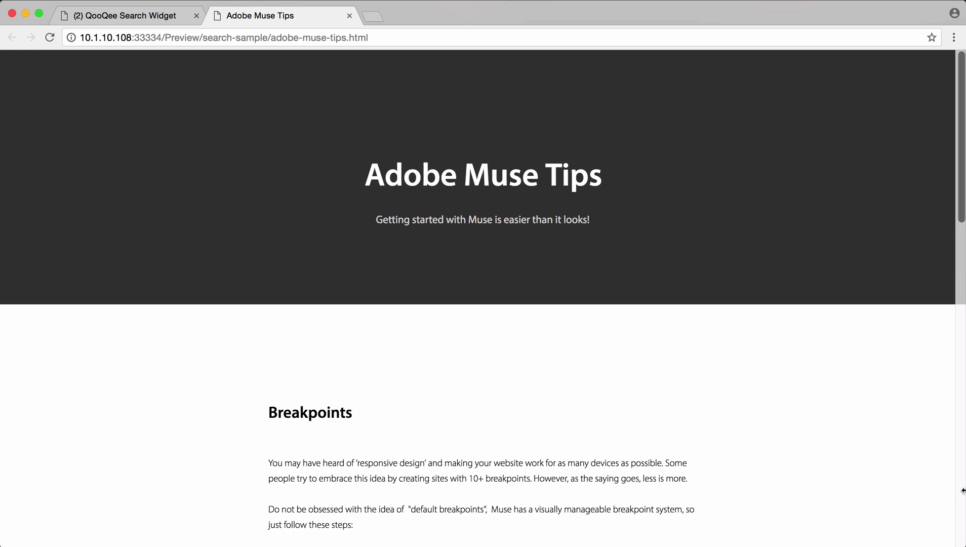
# In Muse, place the MAIN widget at the page's top-left and start listing page names ('About,').
pyautogui.press('super+Tab')
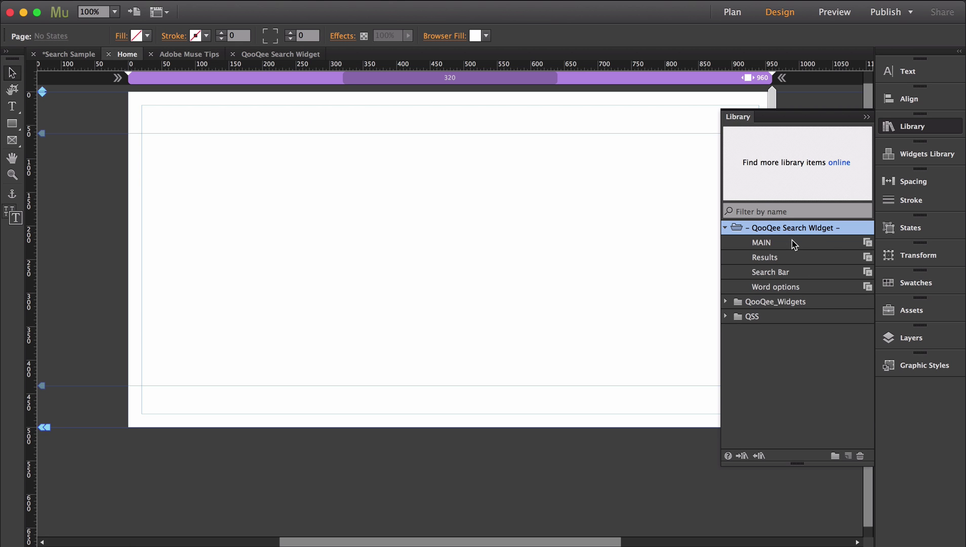
pyautogui.moveTo(792, 244); pyautogui.dragTo(95, 95)
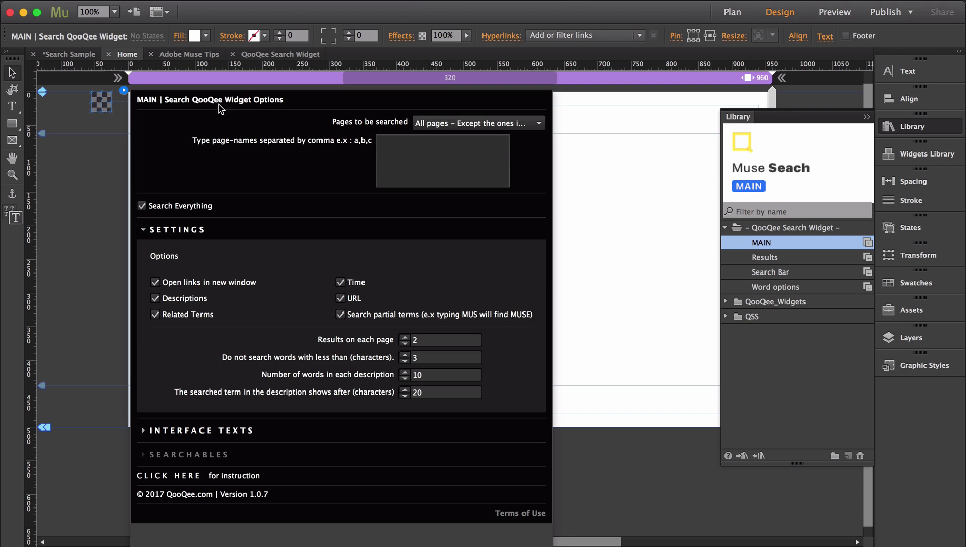
pyautogui.click(452, 126)
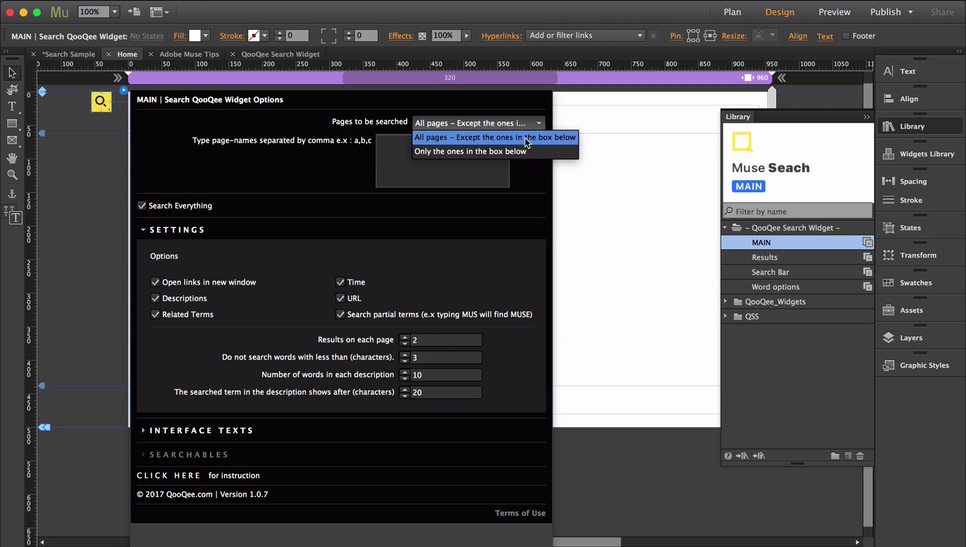
pyautogui.click(392, 145)
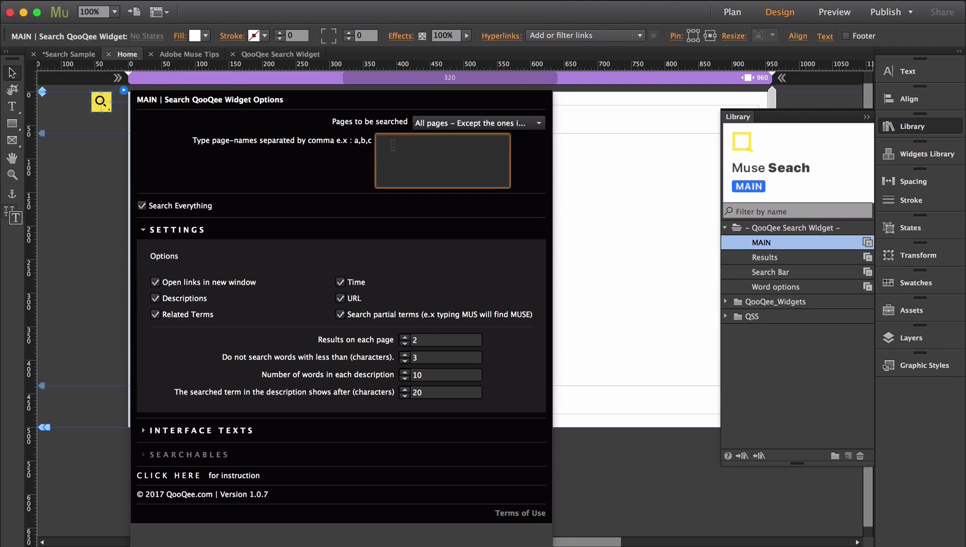
pyautogui.write('About, Contact')
# Search only pages listed in the box, clear the listed names, and turn off Search Everything.
pyautogui.click(488, 125)
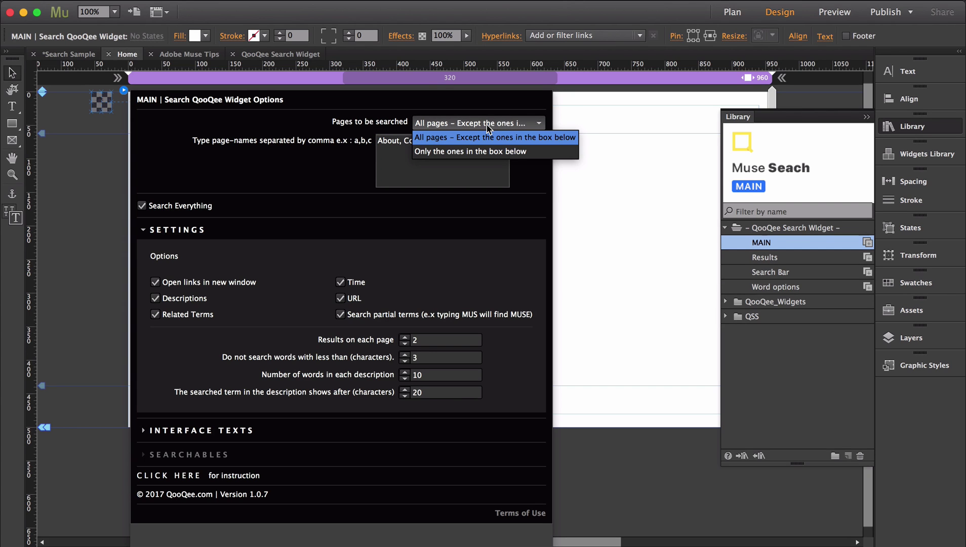
pyautogui.click(496, 152)
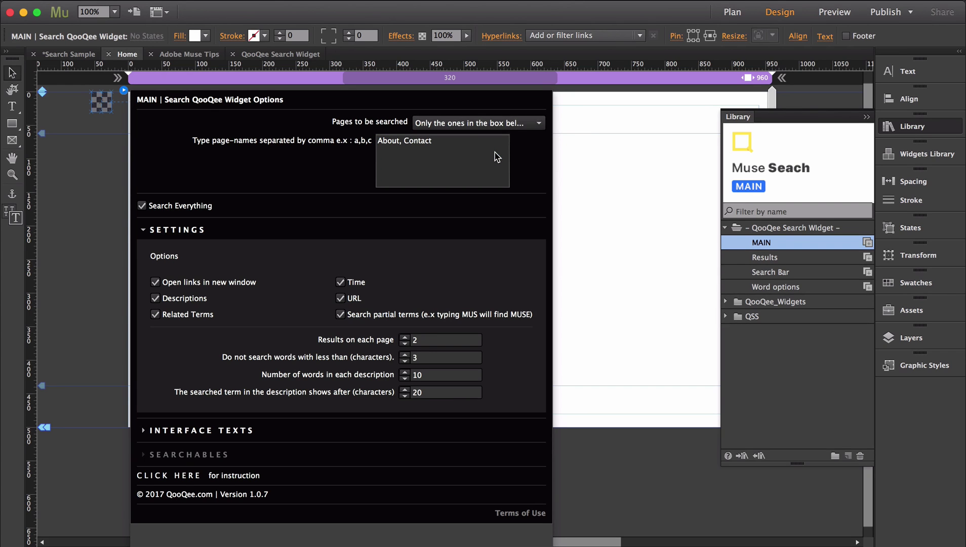
pyautogui.moveTo(435, 141); pyautogui.dragTo(380, 141)
pyautogui.press('BackSpace')
pyautogui.click(142, 205)
# Show the Searchables list with h1 and h2 headings enabled, and bring up the Text panel.
pyautogui.click(193, 454)
pyautogui.scroll(-2, 248, 362)
pyautogui.scroll(-3, 329, 451)
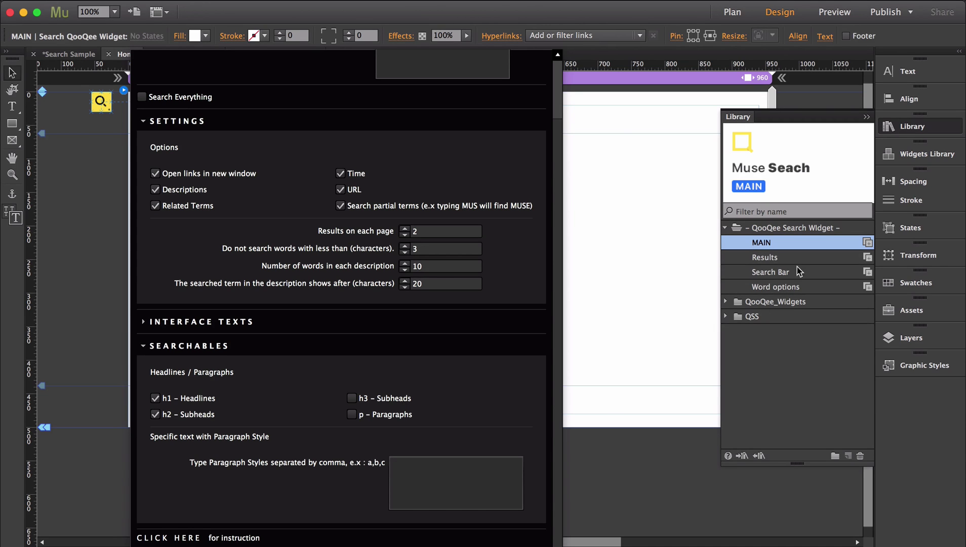
pyautogui.click(922, 76)
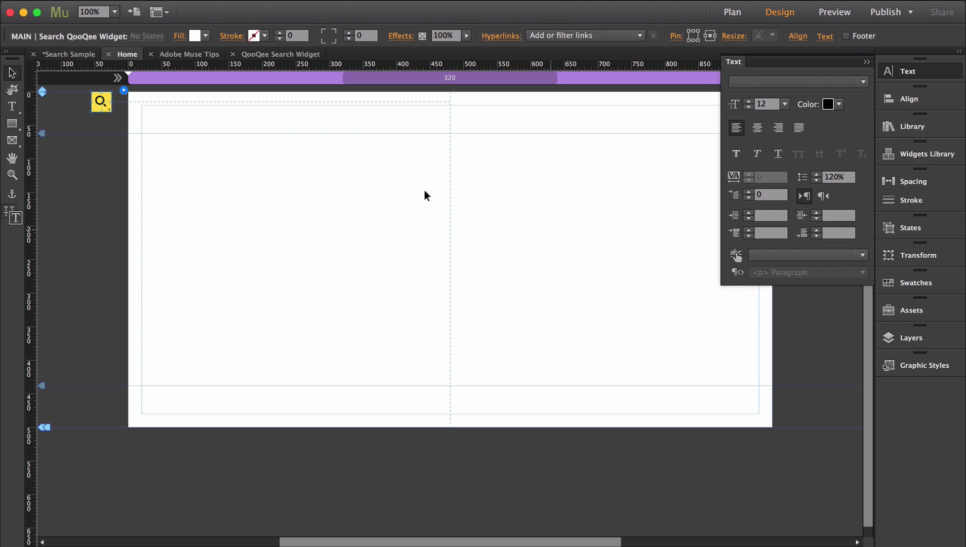
# Reopen the widget options and leave Paragraph Styles empty, deleting the typed 'He' entry.
pyautogui.click(124, 92)
pyautogui.click(412, 514)
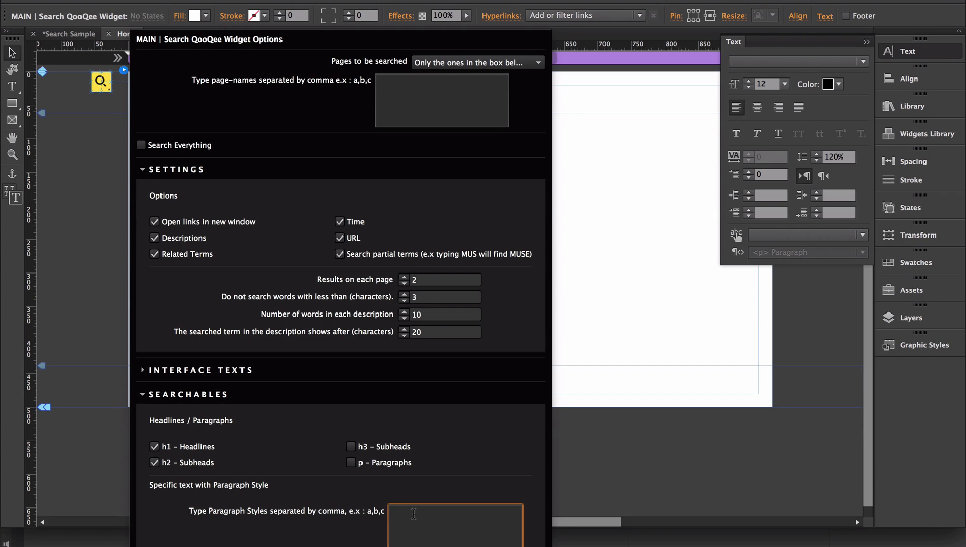
pyautogui.write('Header')
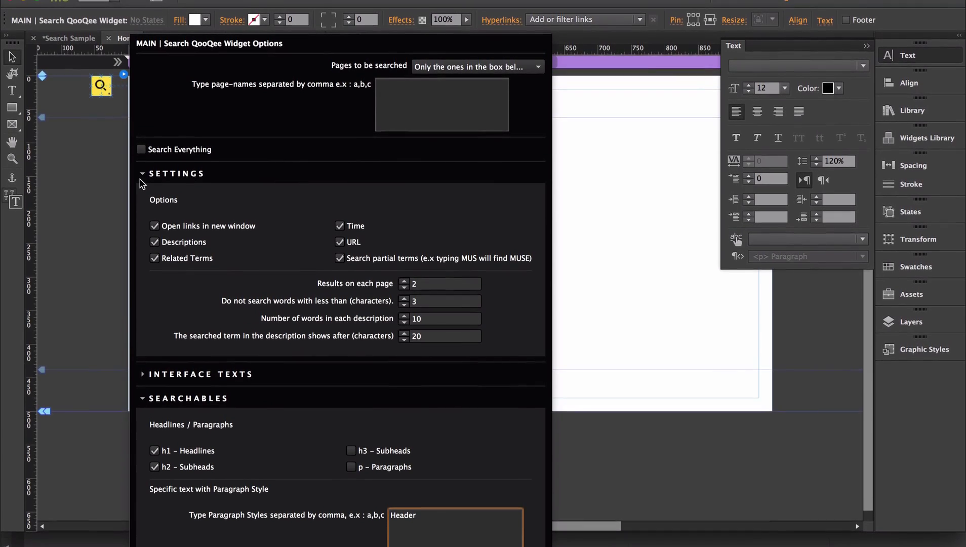
pyautogui.press('super+a')
pyautogui.press('BackSpace')
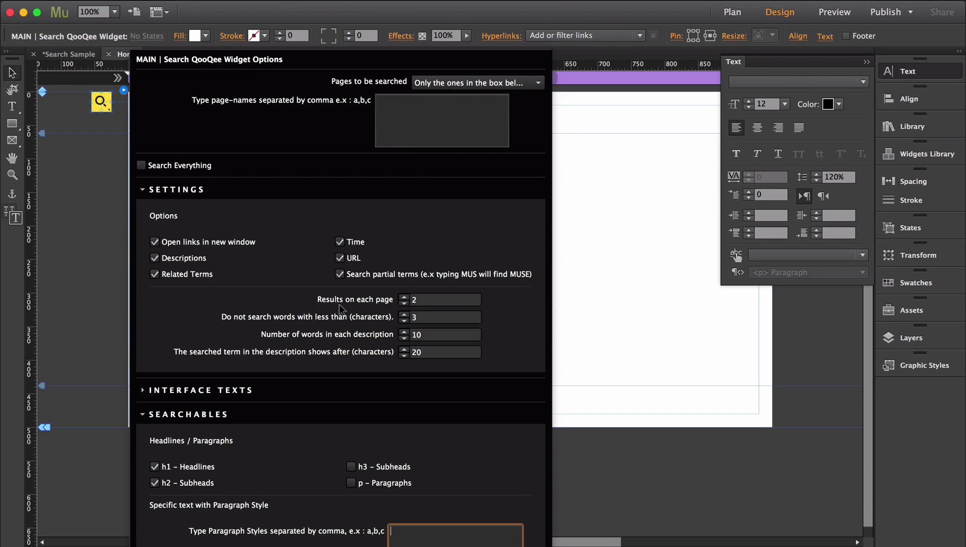
# Set the minimum searchable word length to 1, then collapse the Settings and Interface Texts sections.
pyautogui.click(415, 303)
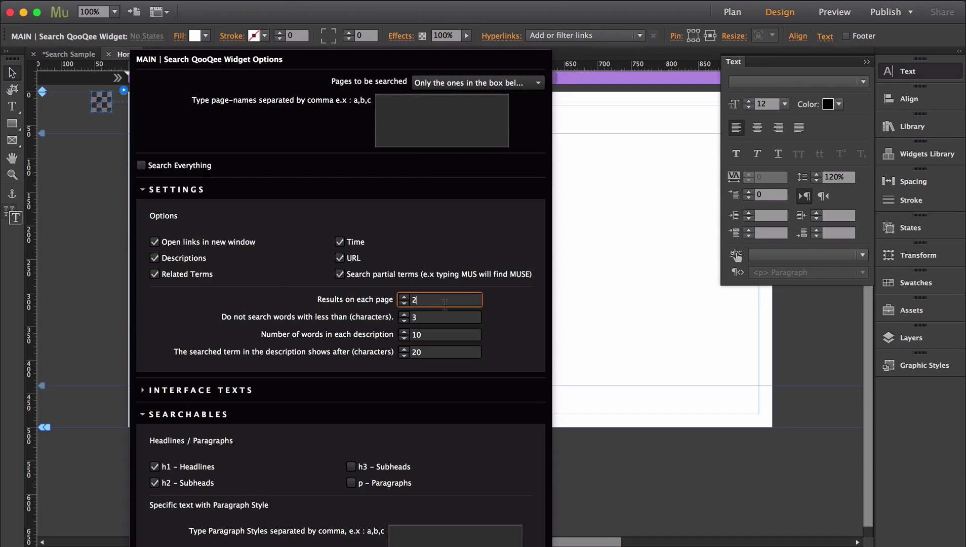
pyautogui.click(477, 317)
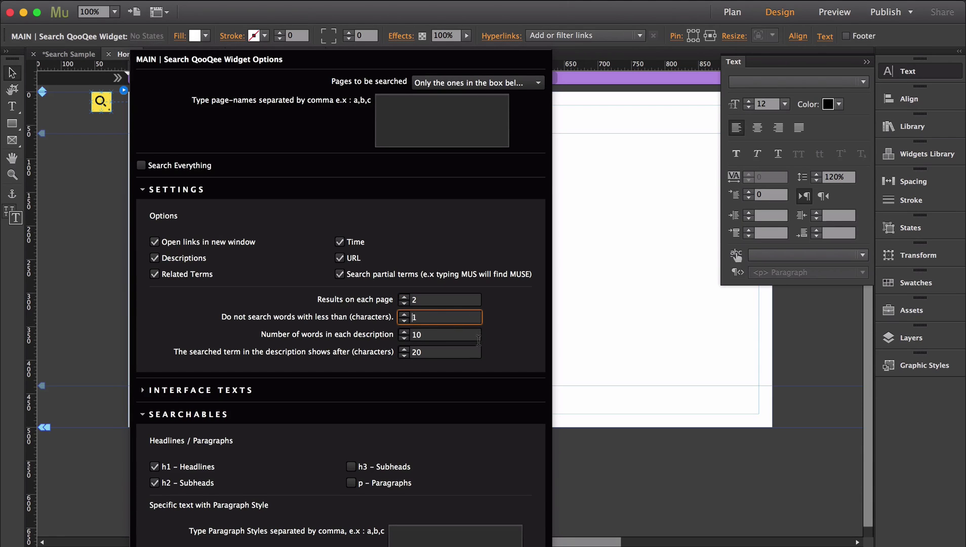
pyautogui.click(478, 334)
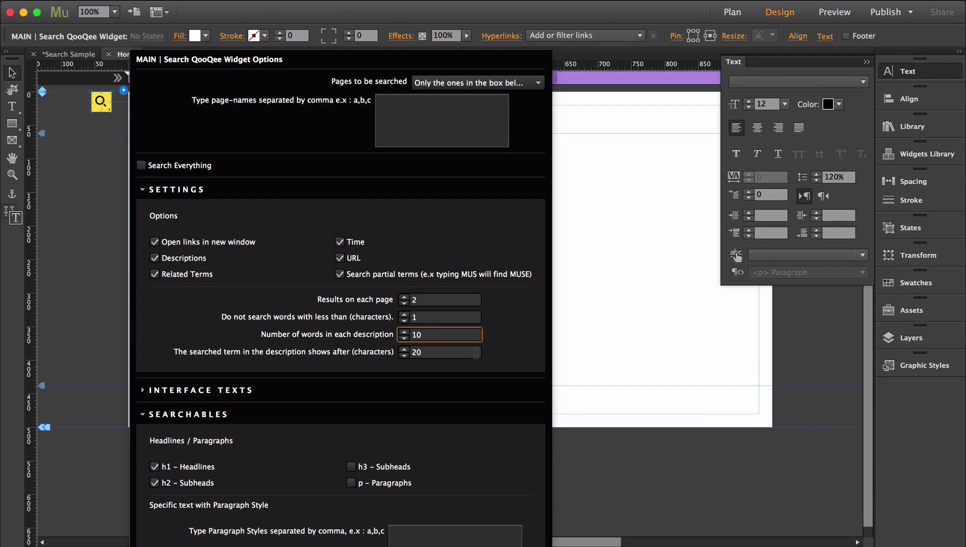
pyautogui.click(476, 353)
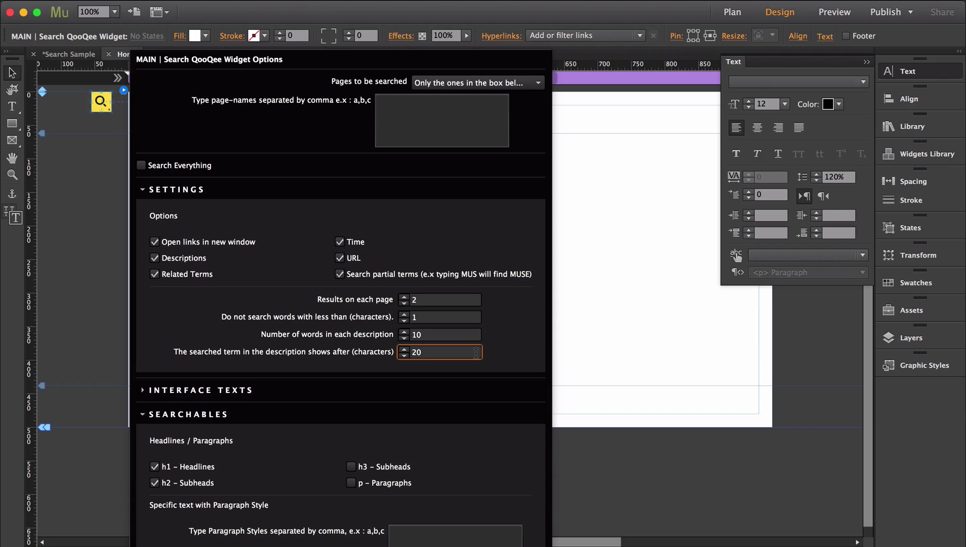
pyautogui.click(146, 391)
pyautogui.scroll(-2, 144, 133)
pyautogui.click(144, 132)
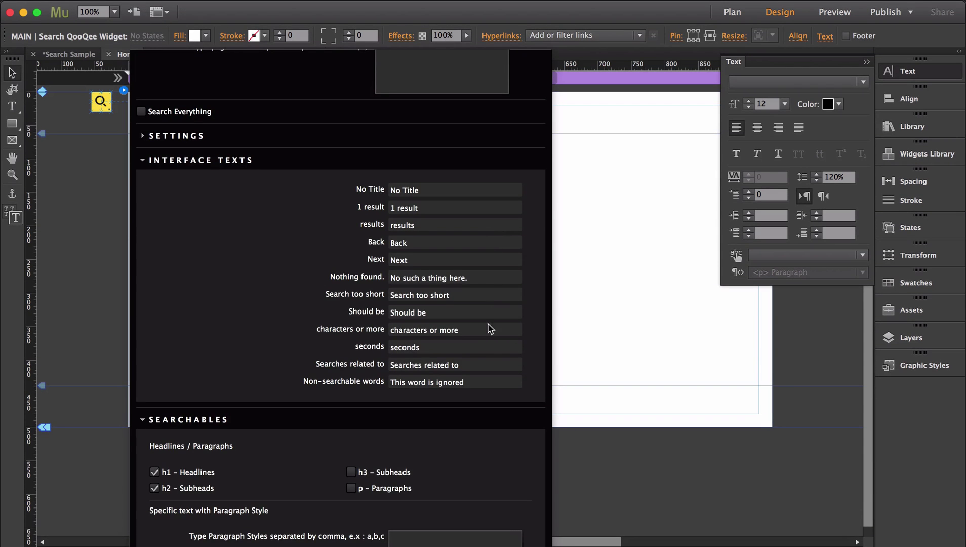
pyautogui.click(143, 160)
# Place the Word options widget on the page and add the related-word pair 'dog/cani'.
pyautogui.click(112, 134)
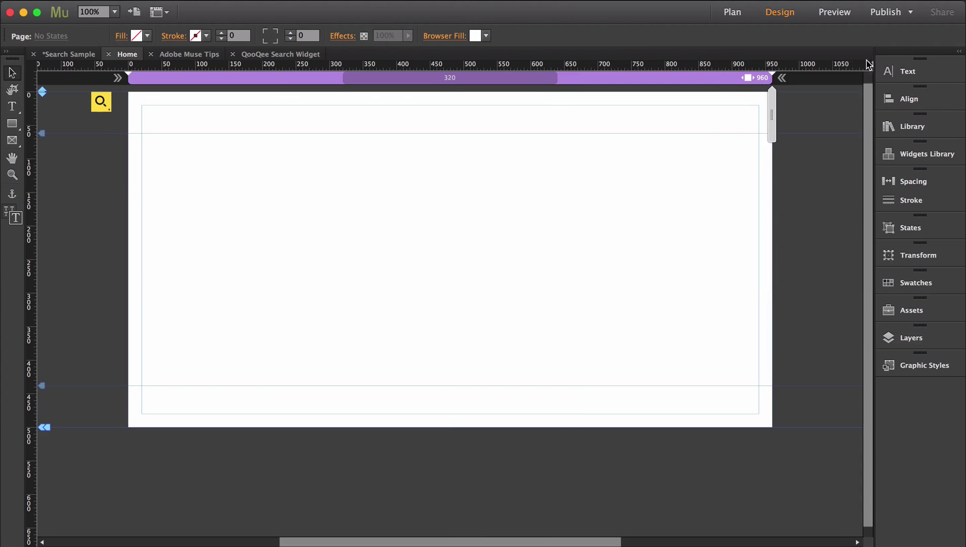
pyautogui.click(911, 126)
pyautogui.moveTo(779, 287); pyautogui.dragTo(134, 92)
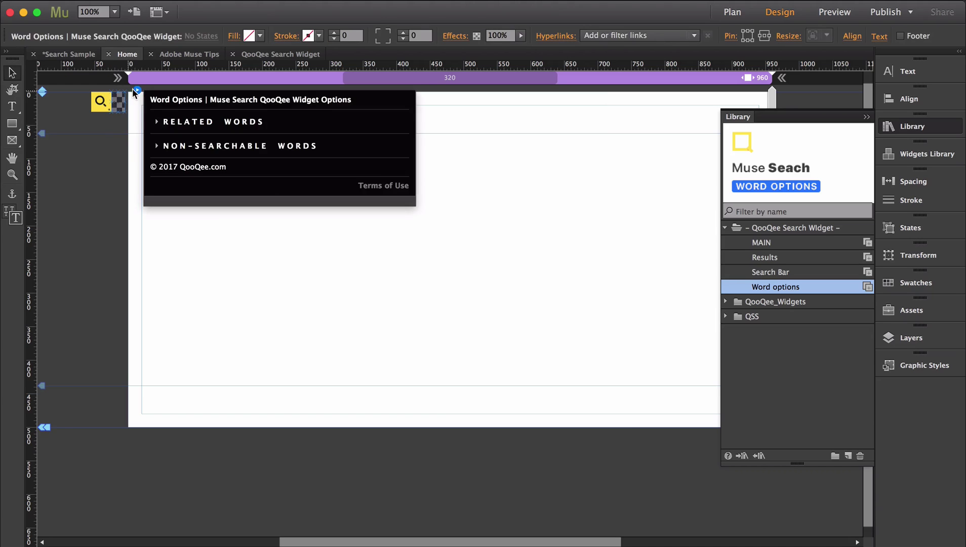
pyautogui.click(158, 122)
pyautogui.click(313, 178)
pyautogui.write('dog/')
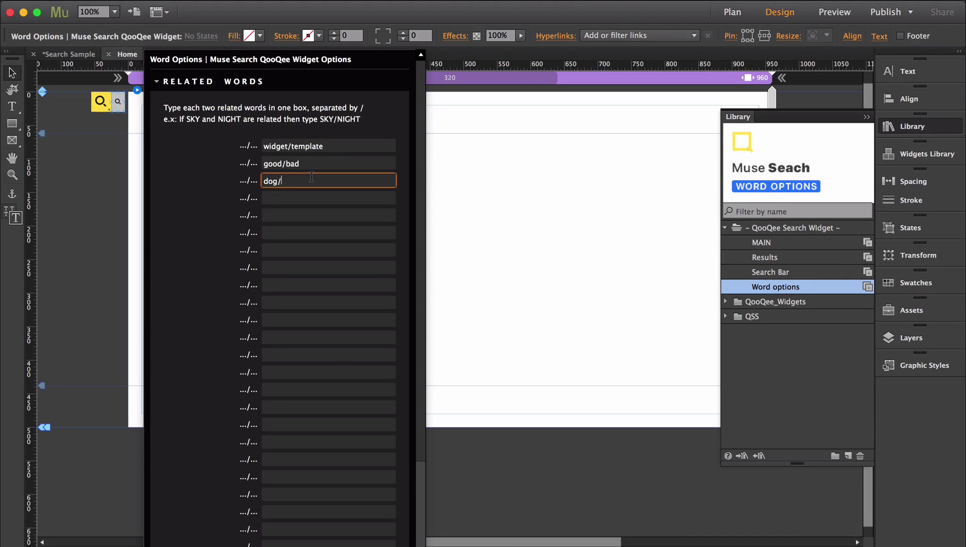
pyautogui.write('canine')
# Enter 'this that' as the non-searchable words.
pyautogui.click(157, 82)
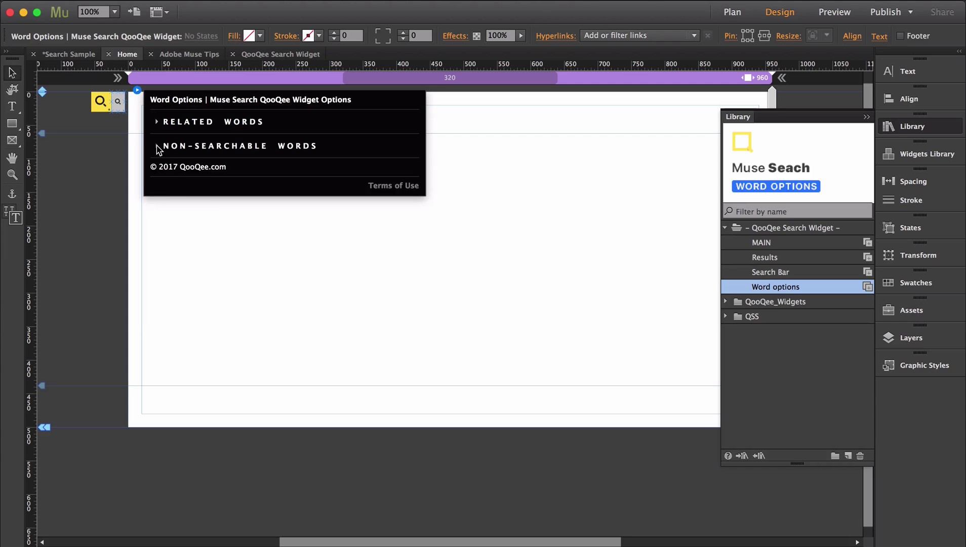
pyautogui.click(157, 147)
pyautogui.click(289, 229)
pyautogui.write('this ')
pyautogui.write('that')
# Close the word options and place the Search Bar widget on the page.
pyautogui.click(157, 146)
pyautogui.click(137, 91)
pyautogui.moveTo(829, 276); pyautogui.dragTo(444, 142)
# Keep search results 'On this page' and show them 'While text is being typed'.
pyautogui.click(519, 131)
pyautogui.click(719, 172)
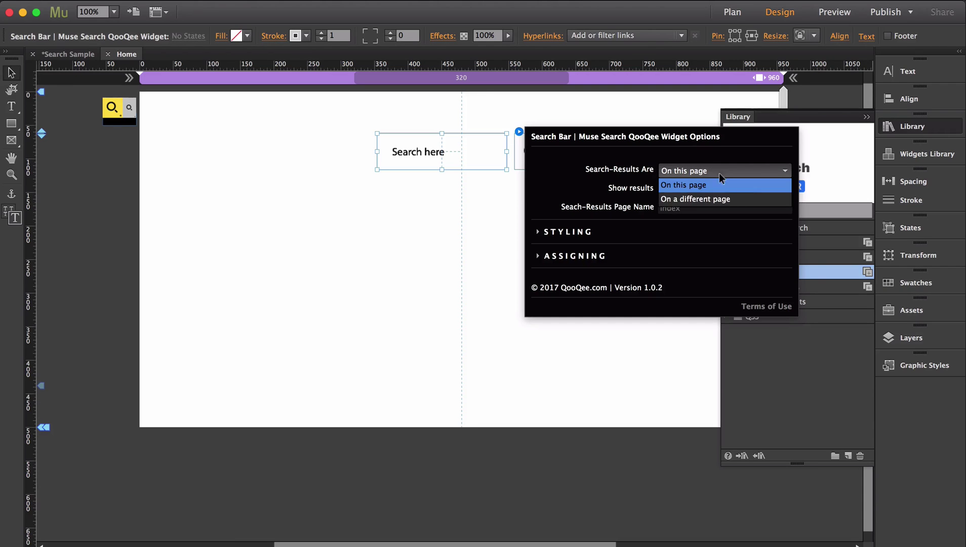
pyautogui.click(734, 198)
pyautogui.click(737, 206)
pyautogui.click(752, 171)
pyautogui.click(755, 186)
pyautogui.click(755, 191)
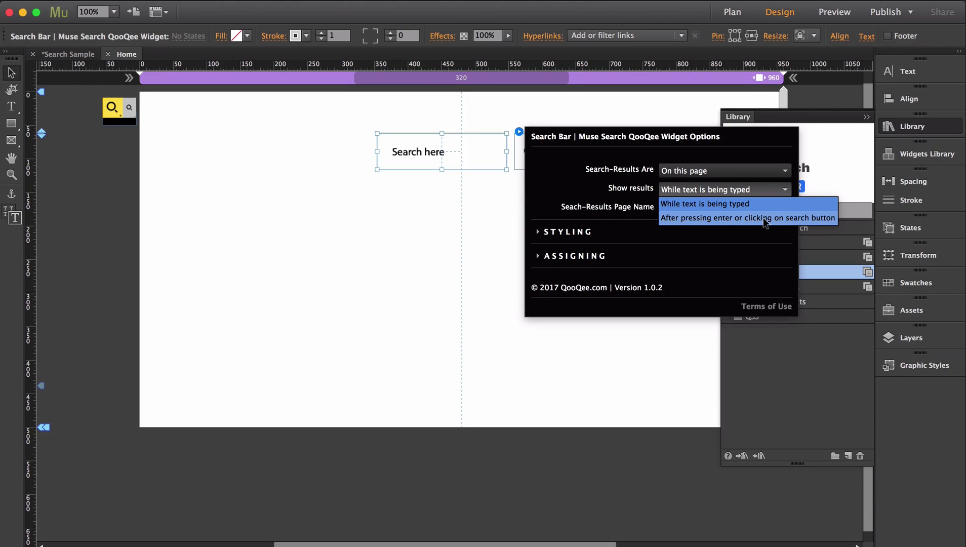
pyautogui.click(763, 203)
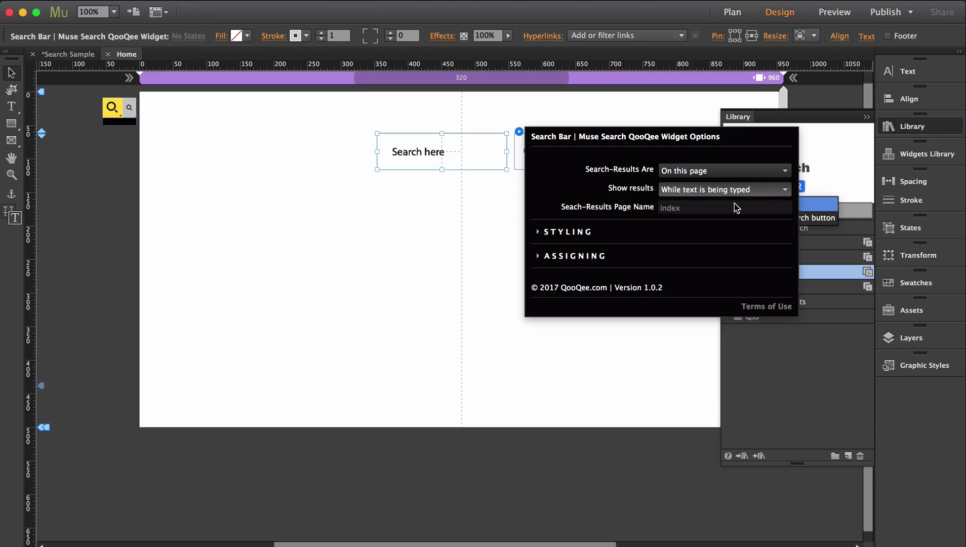
# Review the search bar styling options, then close its settings and deselect the button.
pyautogui.click(543, 232)
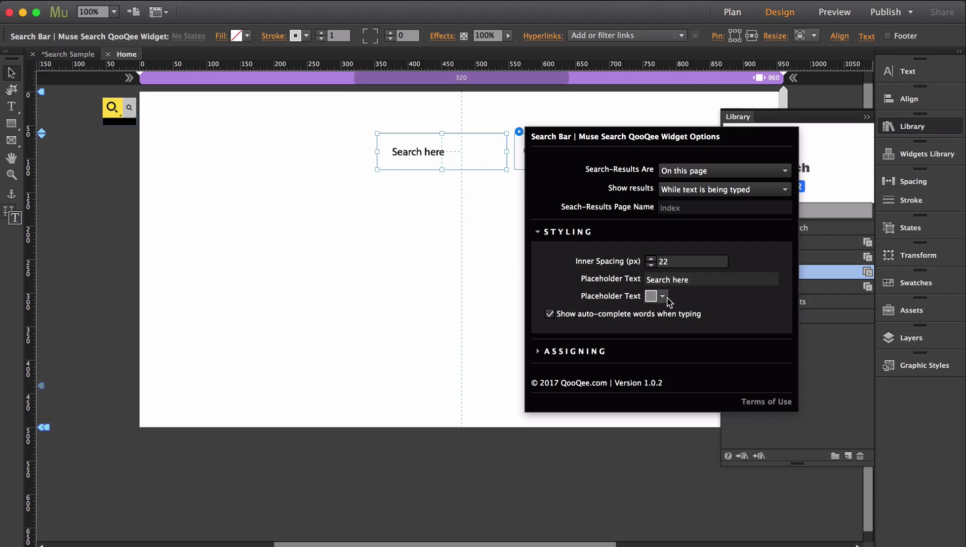
pyautogui.click(538, 233)
pyautogui.click(515, 161)
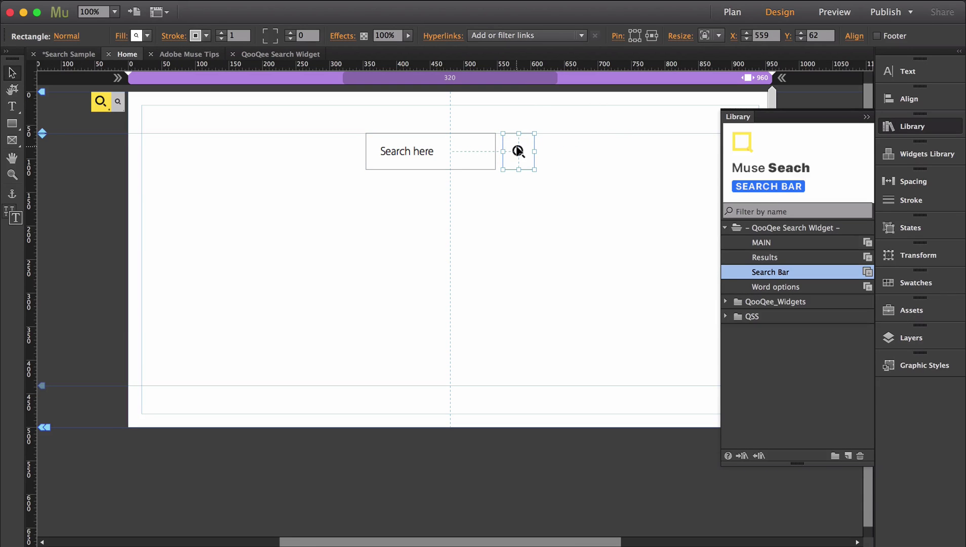
pyautogui.click(556, 162)
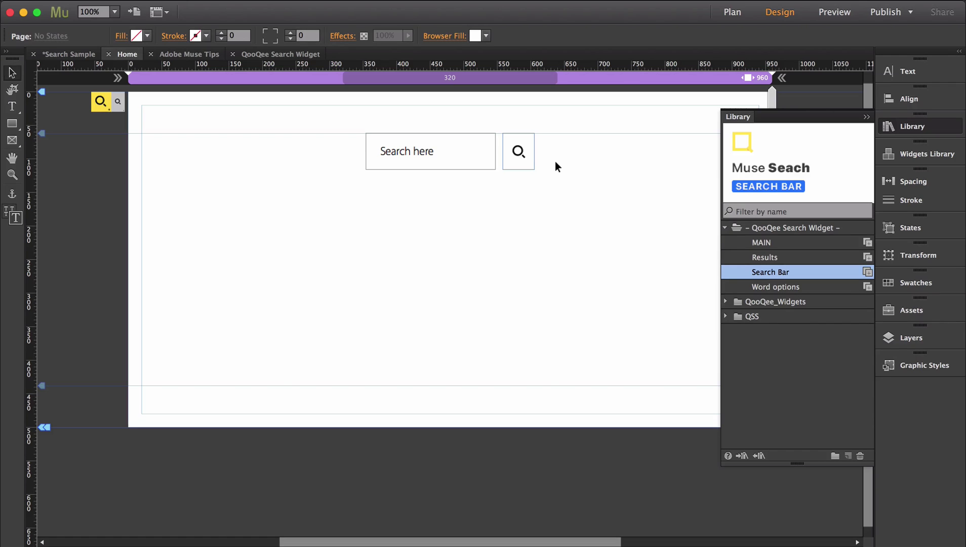
# Place the Results widget below the search bar and delete its blue instruction box.
pyautogui.moveTo(764, 257); pyautogui.dragTo(578, 215)
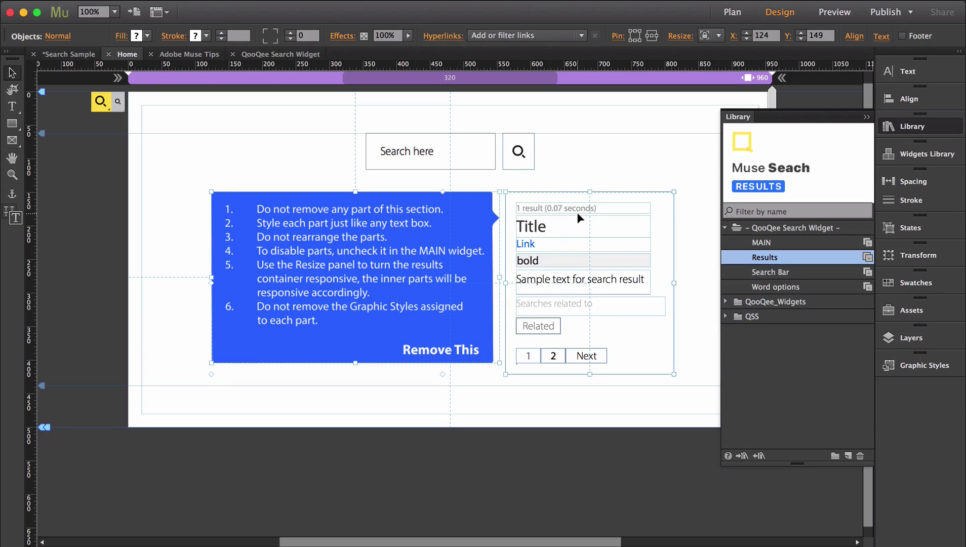
pyautogui.click(567, 221)
pyautogui.press('Down')
pyautogui.click(437, 253)
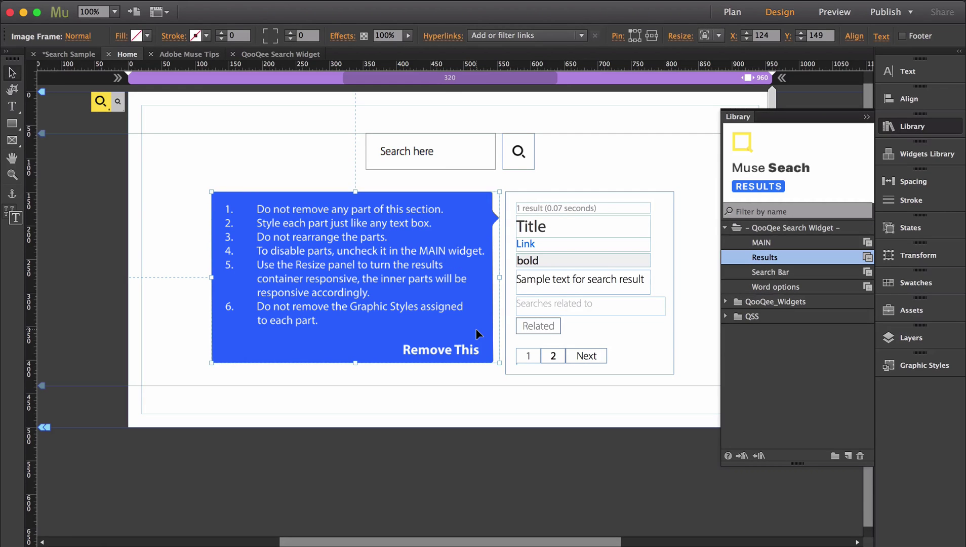
pyautogui.press('Delete')
# Move the results container to the page centre and set its resize to Responsive Width.
pyautogui.moveTo(478, 233); pyautogui.dragTo(681, 382)
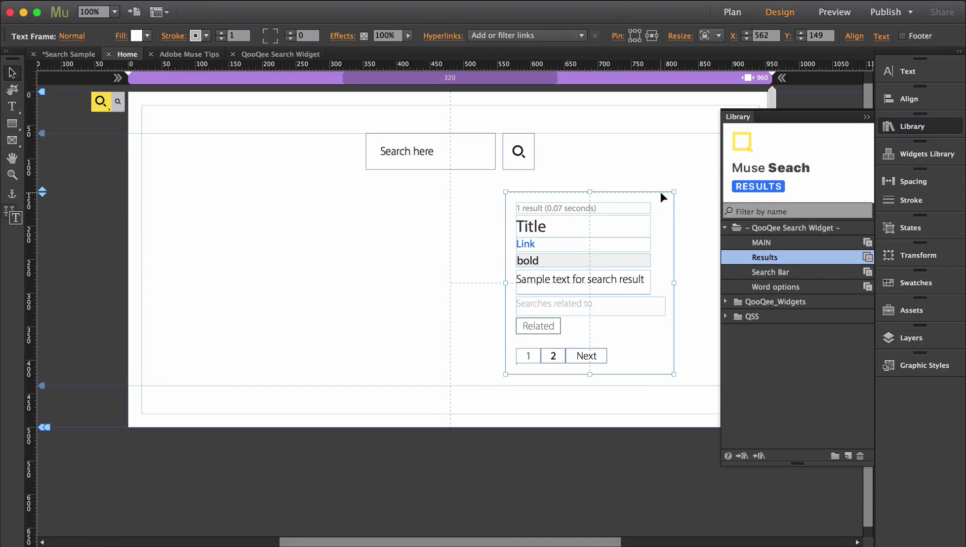
pyautogui.moveTo(660, 192); pyautogui.dragTo(523, 202)
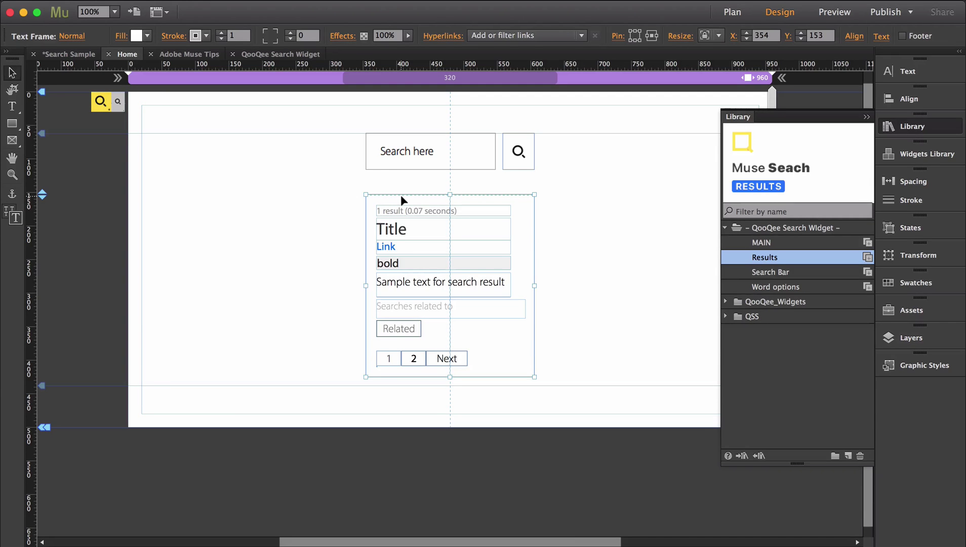
pyautogui.click(718, 36)
pyautogui.click(730, 70)
# Drag the results container's right edge outward to widen it.
pyautogui.click(567, 278)
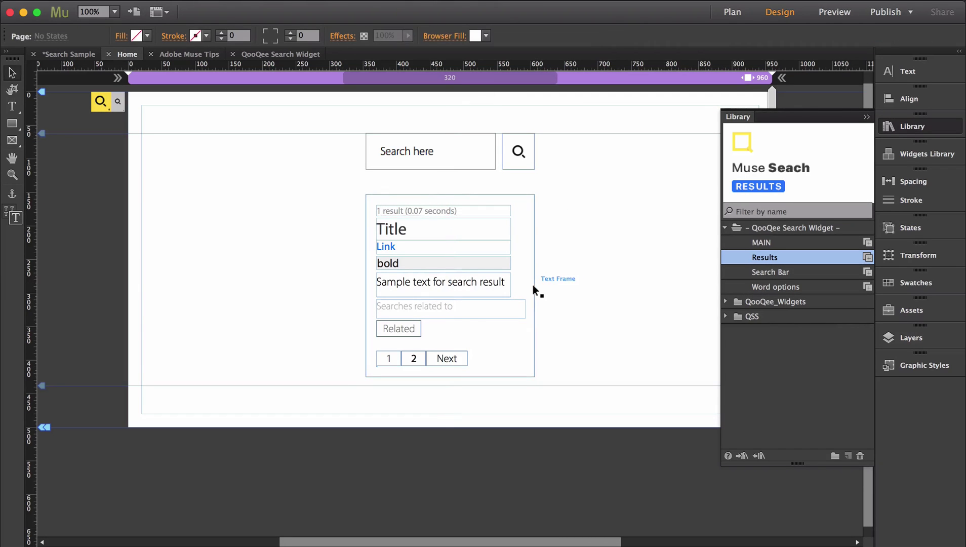
pyautogui.click(533, 284)
pyautogui.moveTo(534, 285); pyautogui.dragTo(638, 286)
pyautogui.click(332, 255)
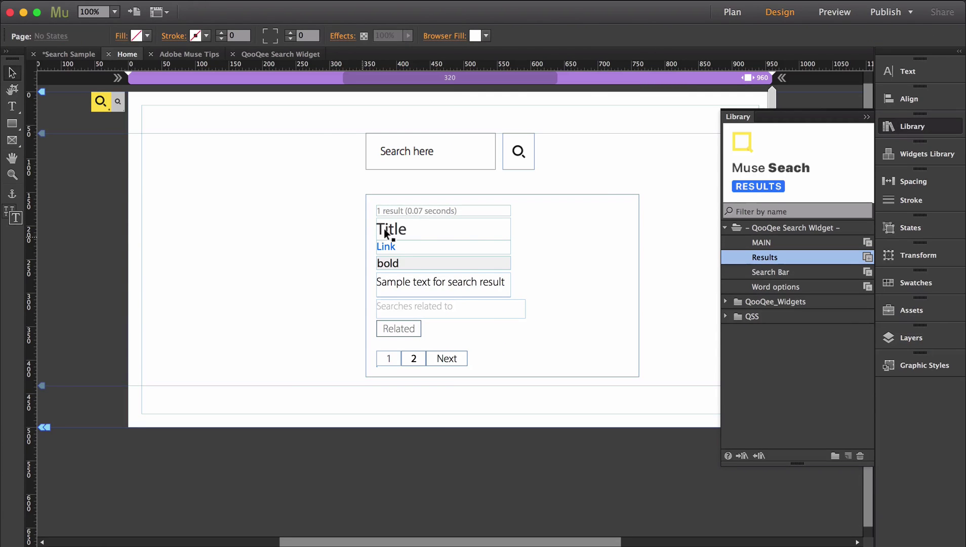
# Inspect the Title, Link, bold, sample text, related-searches and Related button parts.
pyautogui.click(503, 229)
pyautogui.click(502, 229)
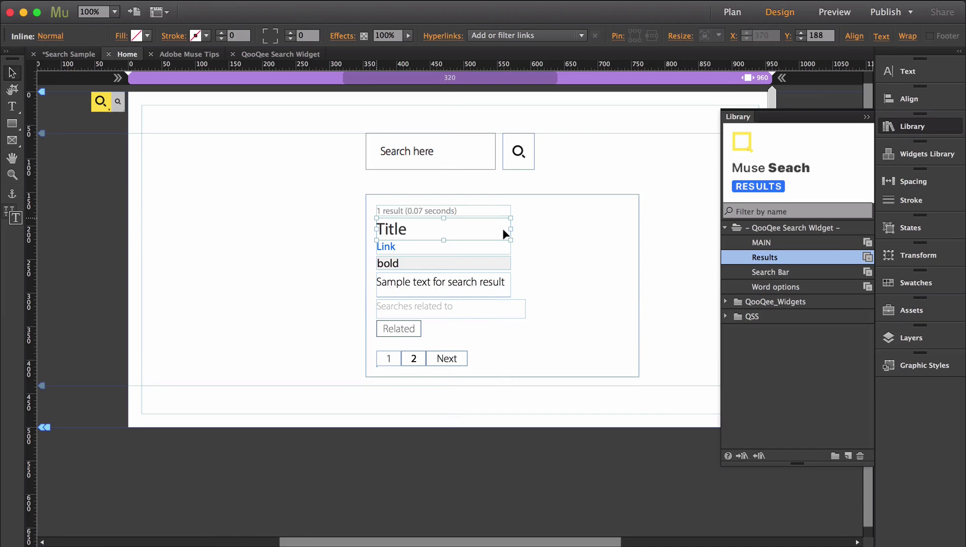
pyautogui.click(503, 246)
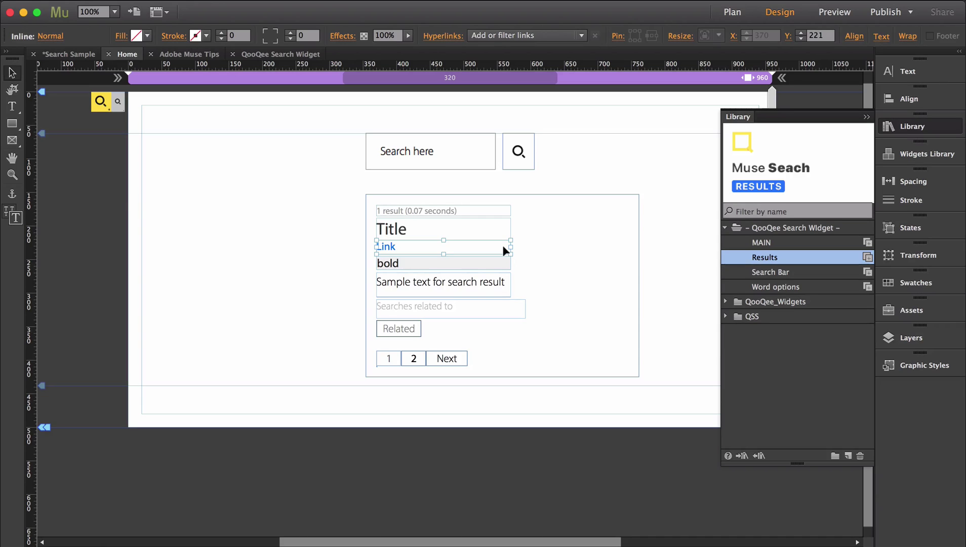
pyautogui.click(503, 265)
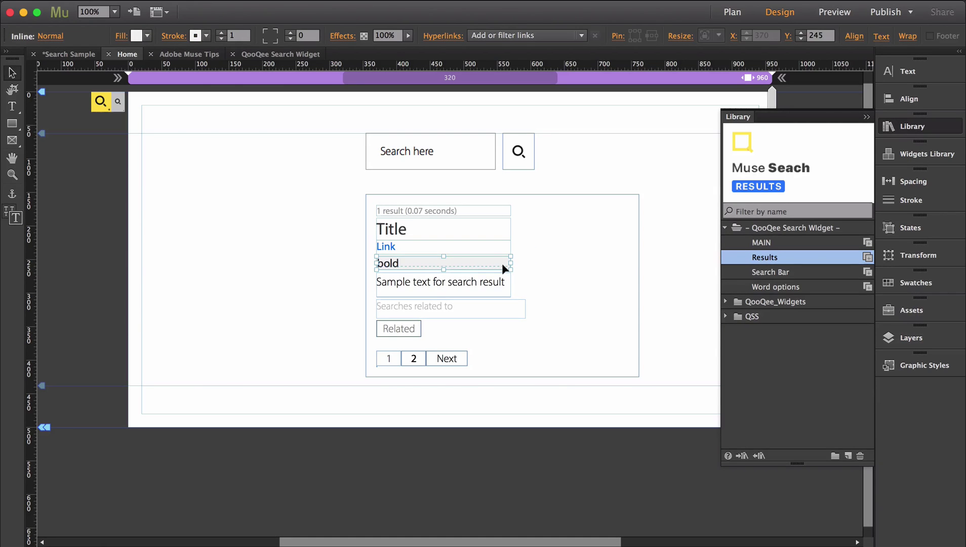
pyautogui.click(502, 287)
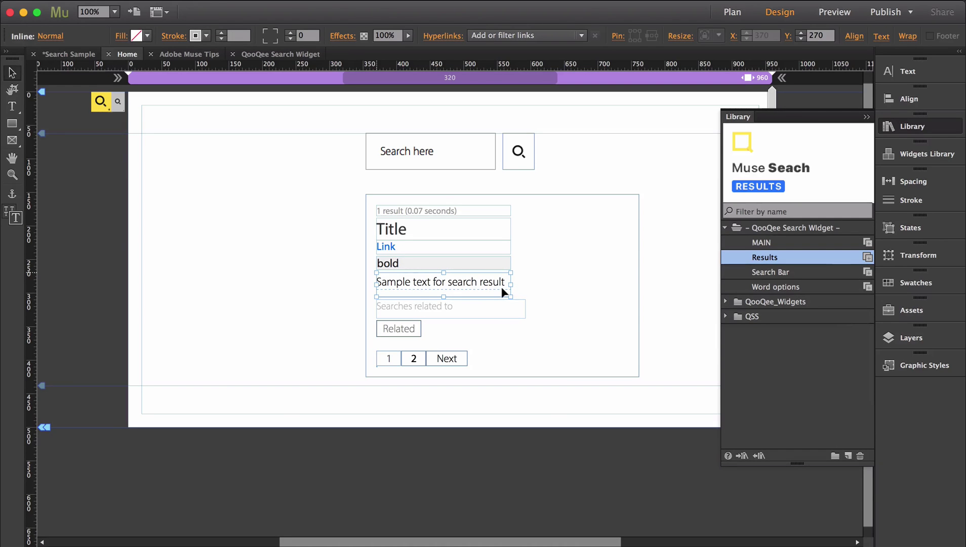
pyautogui.click(501, 311)
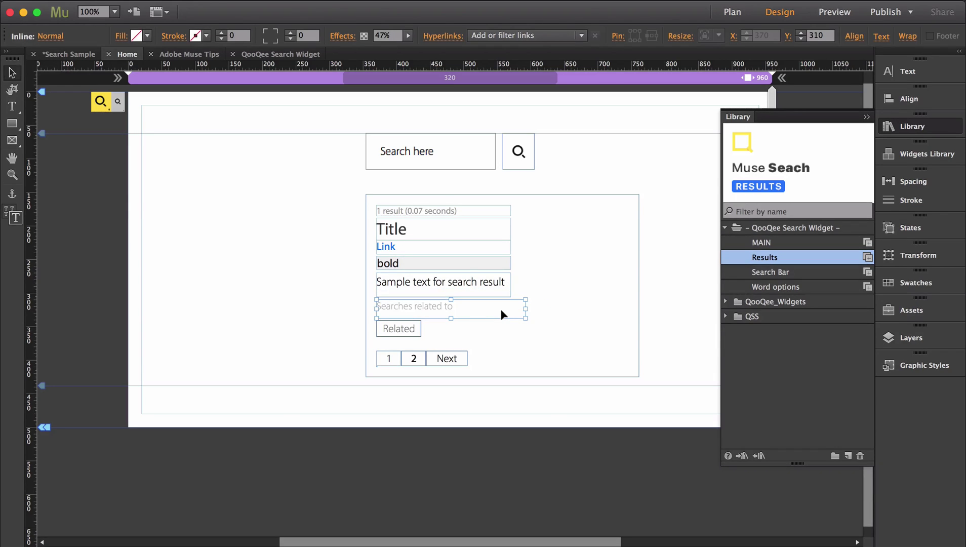
pyautogui.click(408, 330)
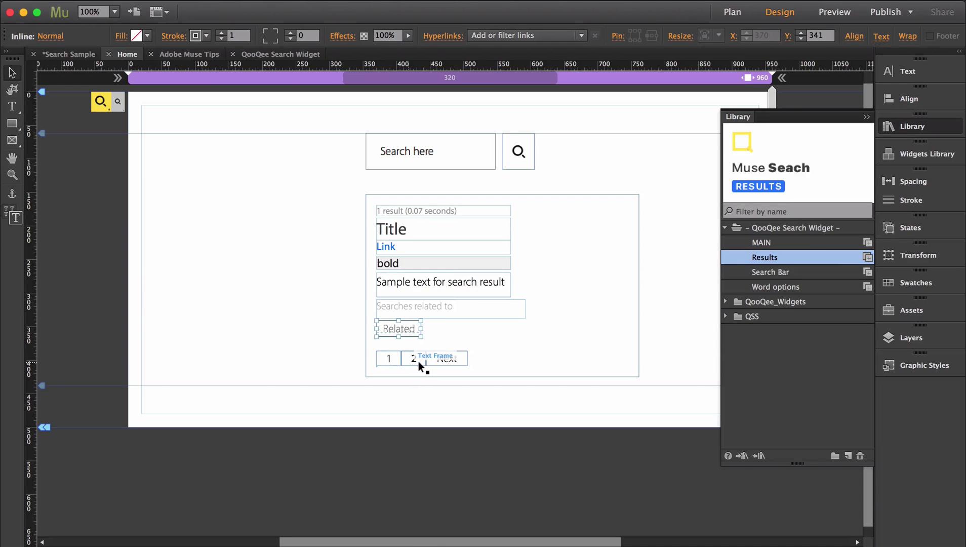
# Set 15 px padding on all sides of the results box and confirm it in the Text panel.
pyautogui.click(453, 361)
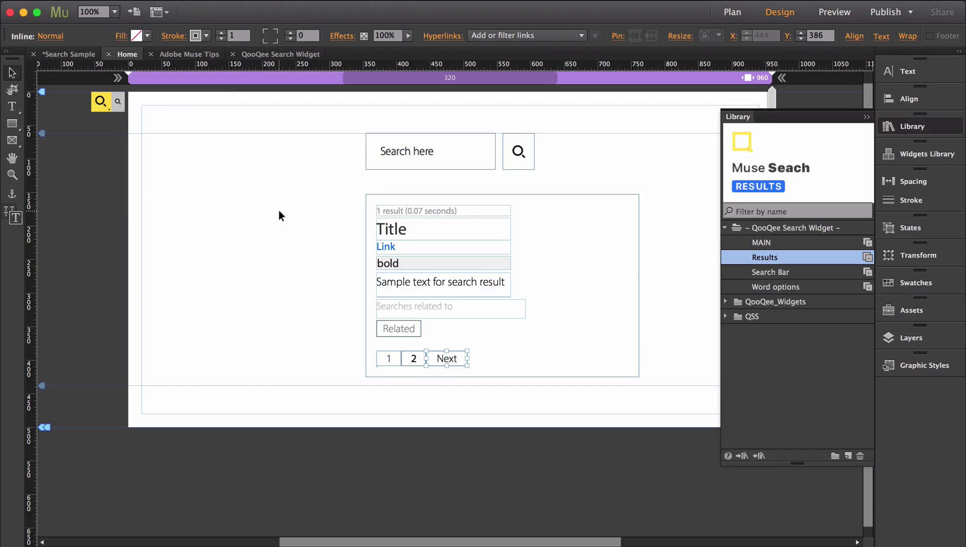
pyautogui.click(406, 228)
pyautogui.click(120, 36)
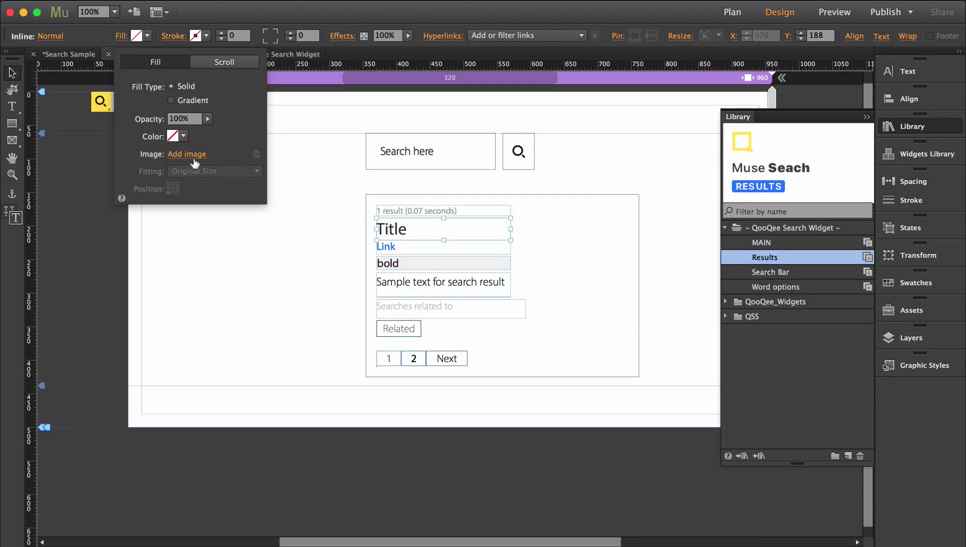
pyautogui.click(914, 183)
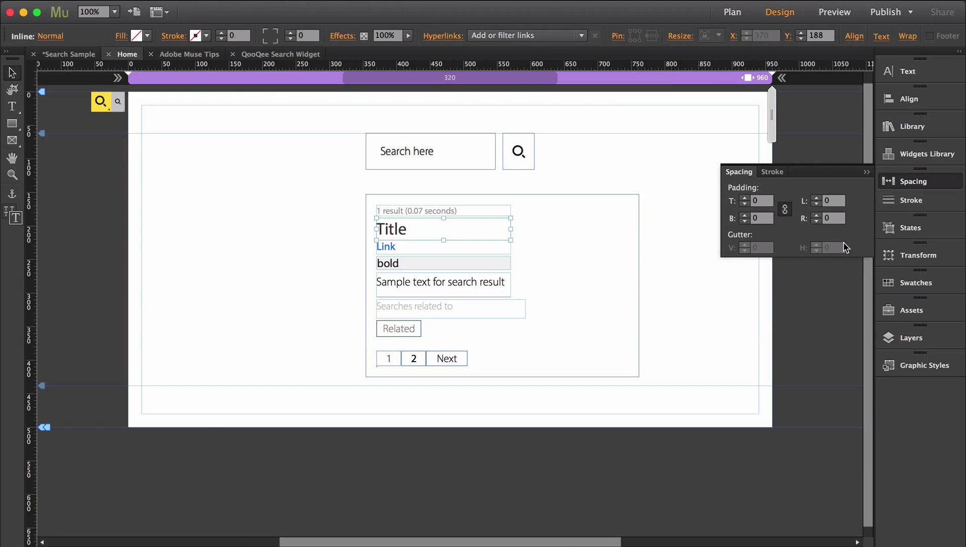
pyautogui.click(636, 242)
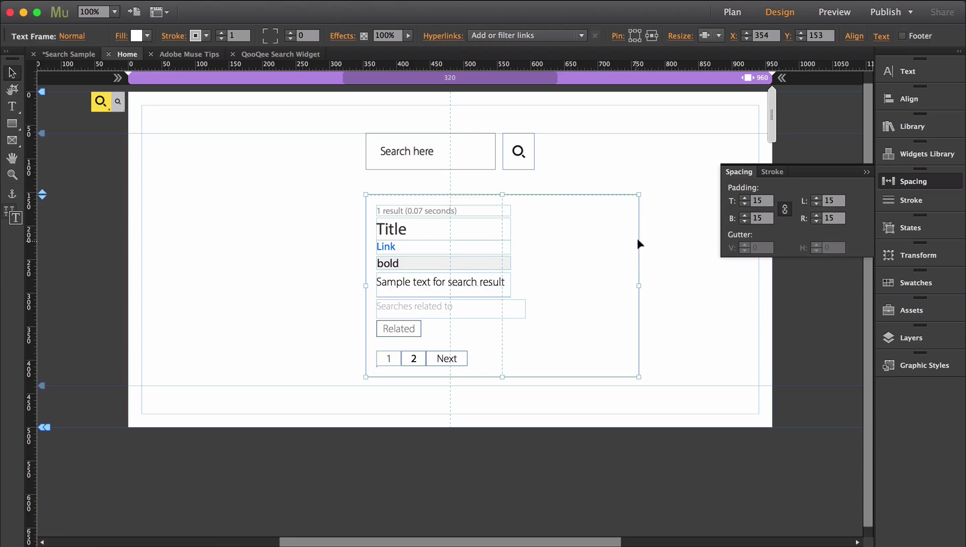
pyautogui.click(911, 71)
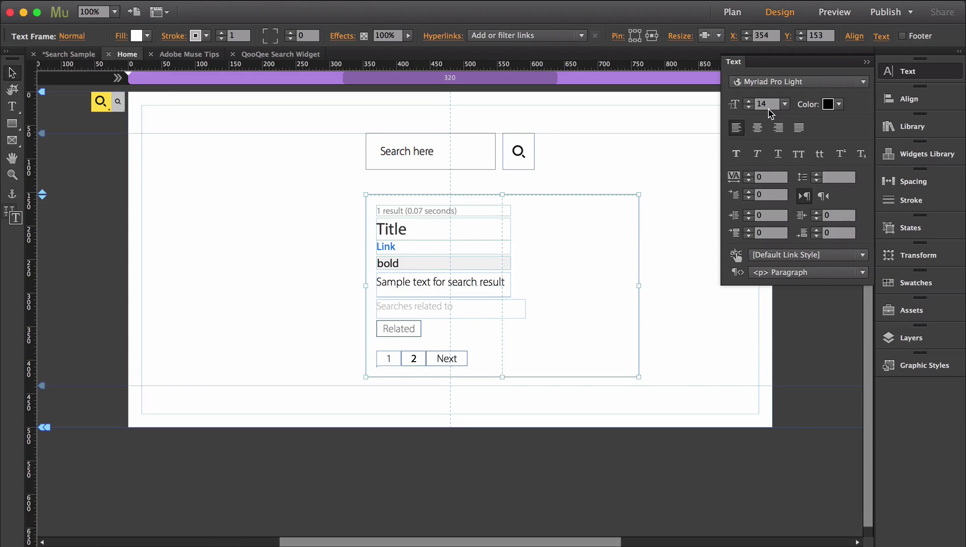
pyautogui.click(651, 214)
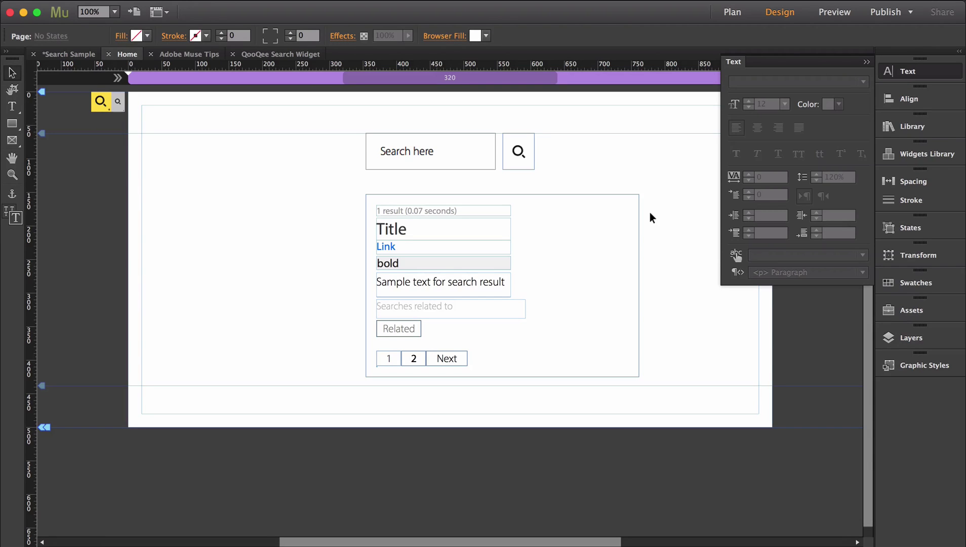
pyautogui.hscroll(1, 650, 217)
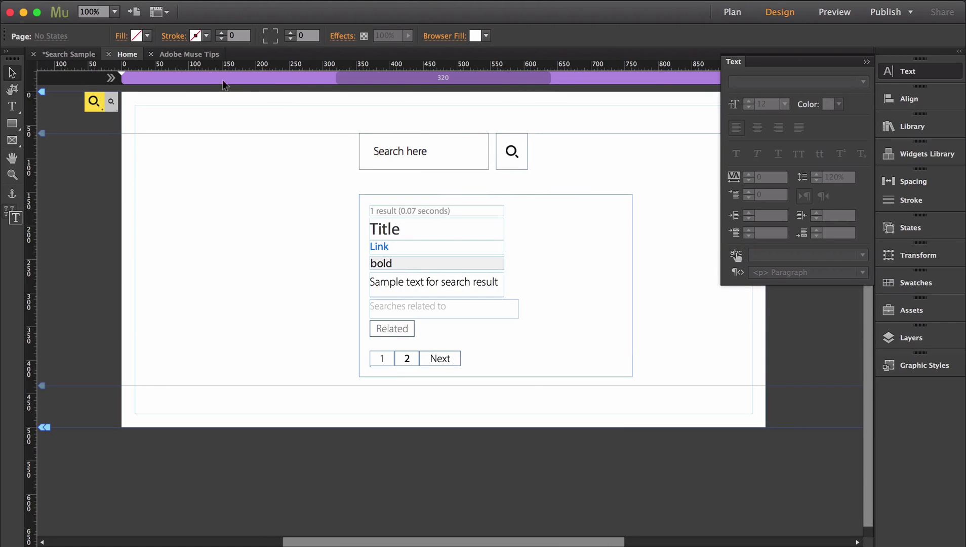
pyautogui.click(200, 55)
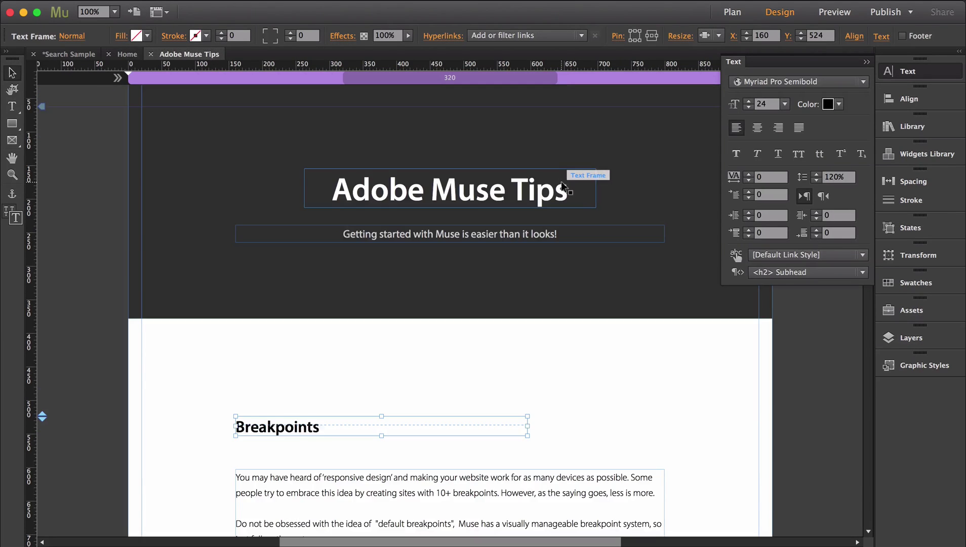
pyautogui.click(575, 198)
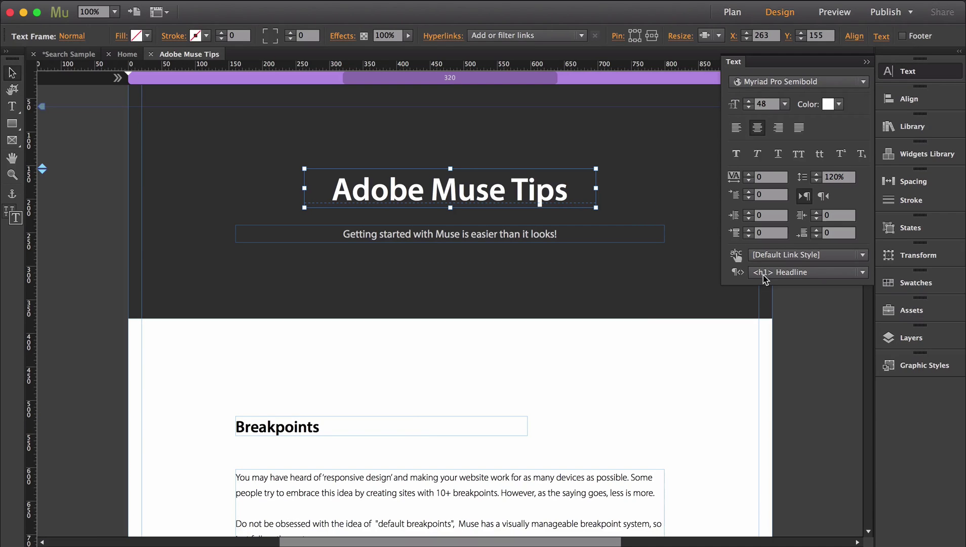
pyautogui.click(420, 422)
pyautogui.click(790, 272)
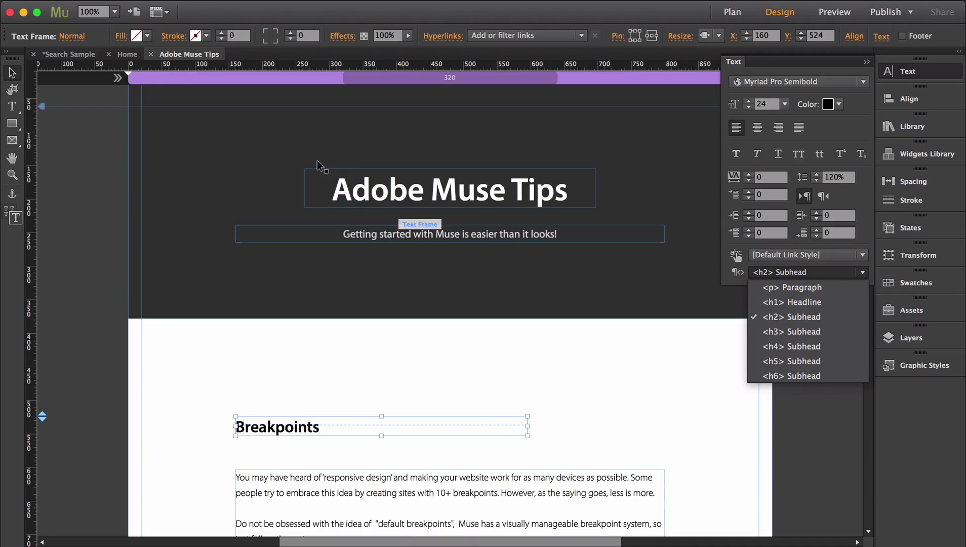
# On the Home page, set the QooQee widget's Searchables to h1 Headlines and h2 Subheads.
pyautogui.click(127, 54)
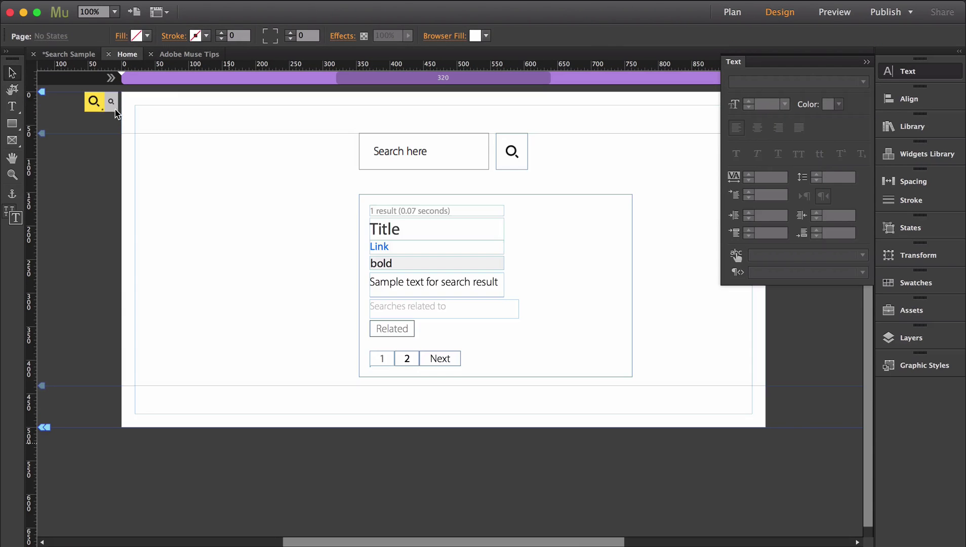
pyautogui.click(88, 107)
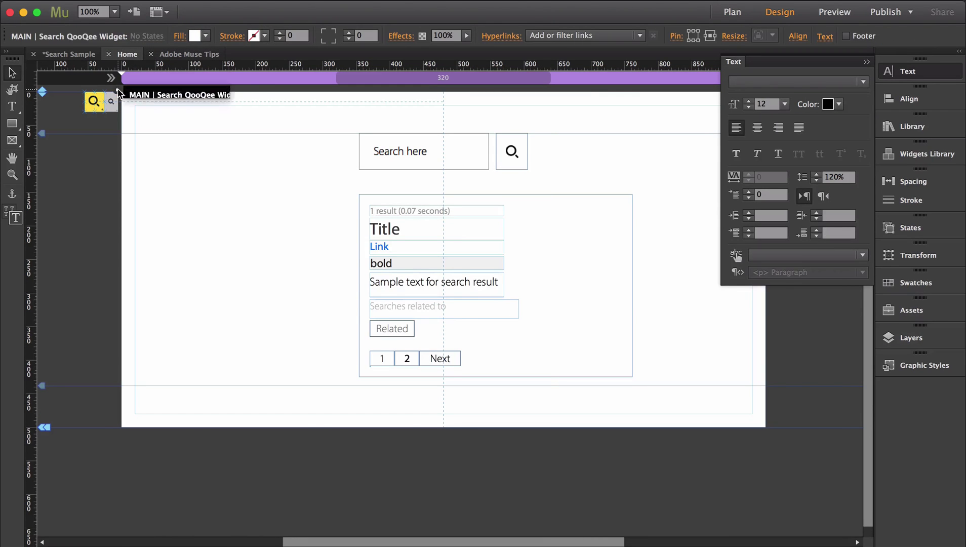
pyautogui.click(117, 90)
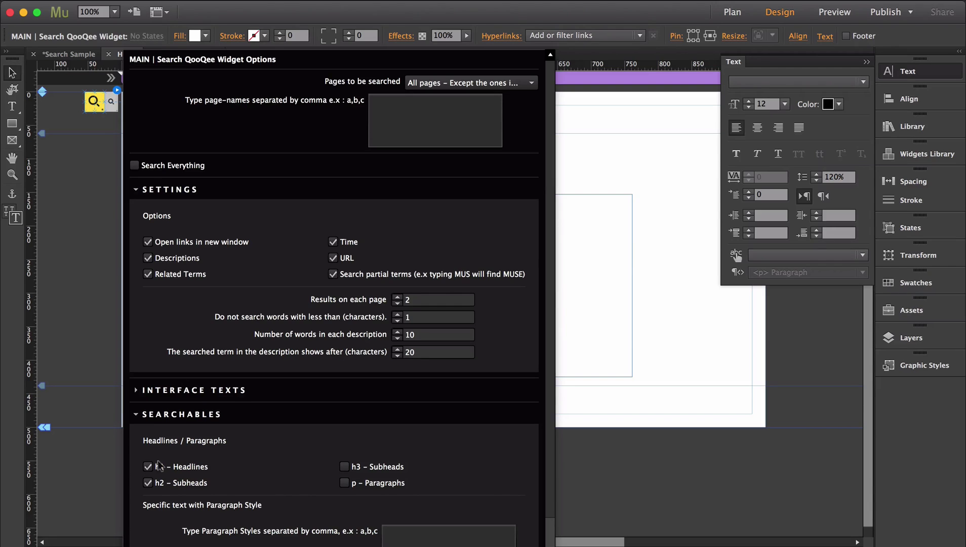
pyautogui.click(147, 483)
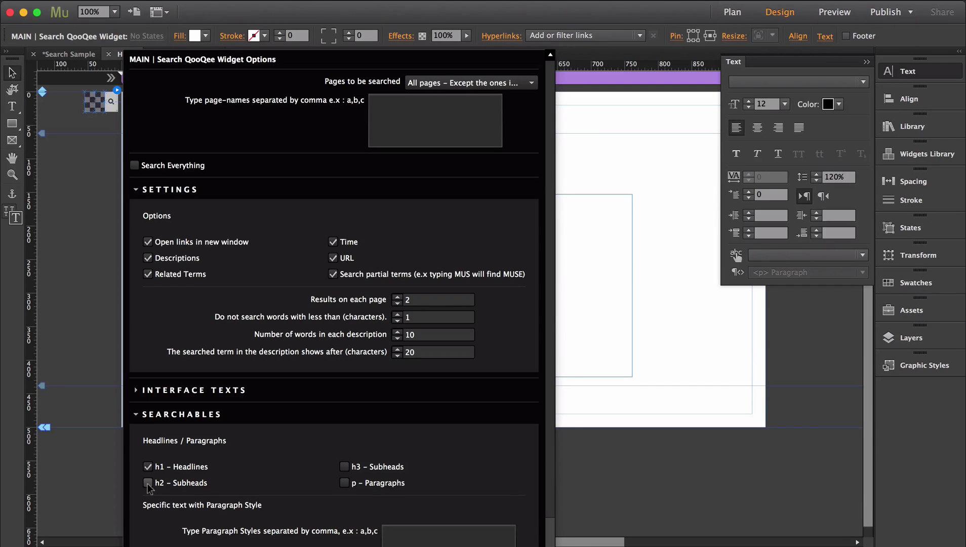
pyautogui.click(191, 485)
# Preview the site and search 'Adobe', 'Lorem', 'Adobe' and related term 'muse', viewing the Adobe Muse Tips result.
pyautogui.click(100, 297)
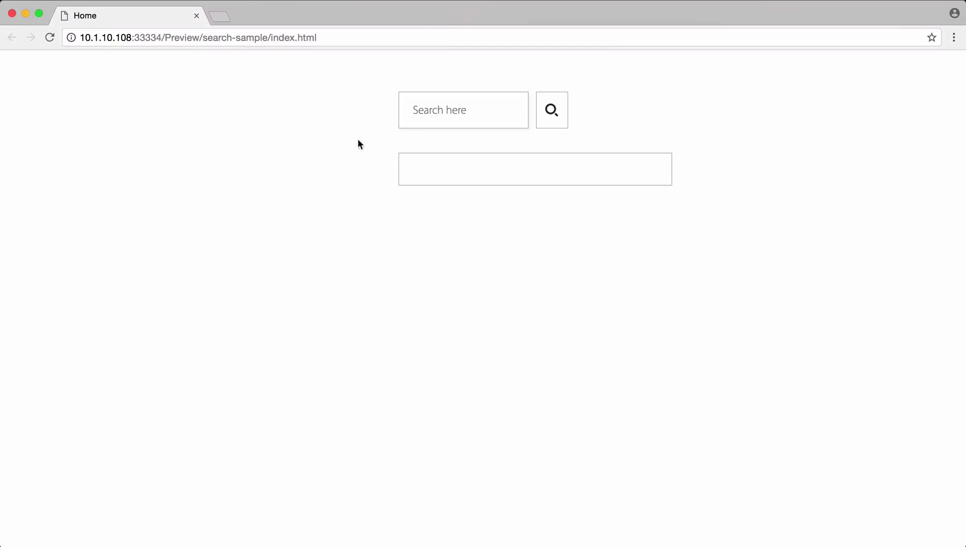
pyautogui.write('Adobe')
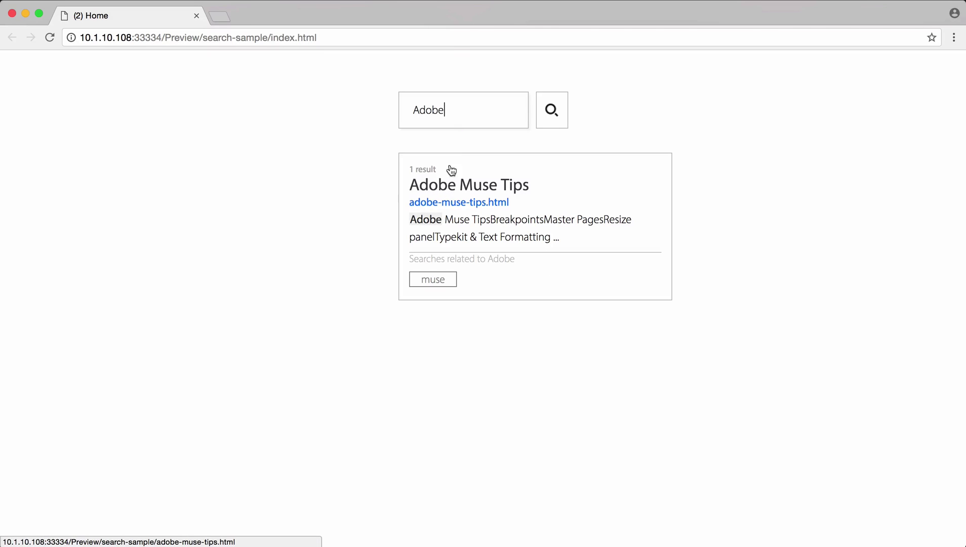
pyautogui.doubleClick(461, 115)
pyautogui.write('Lorem')
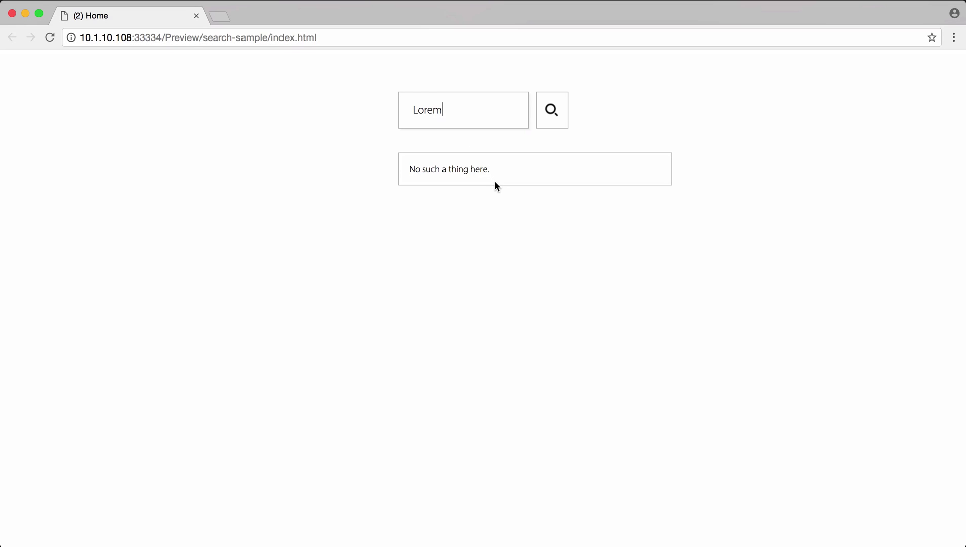
pyautogui.press('super+a')
pyautogui.write('Adobe')
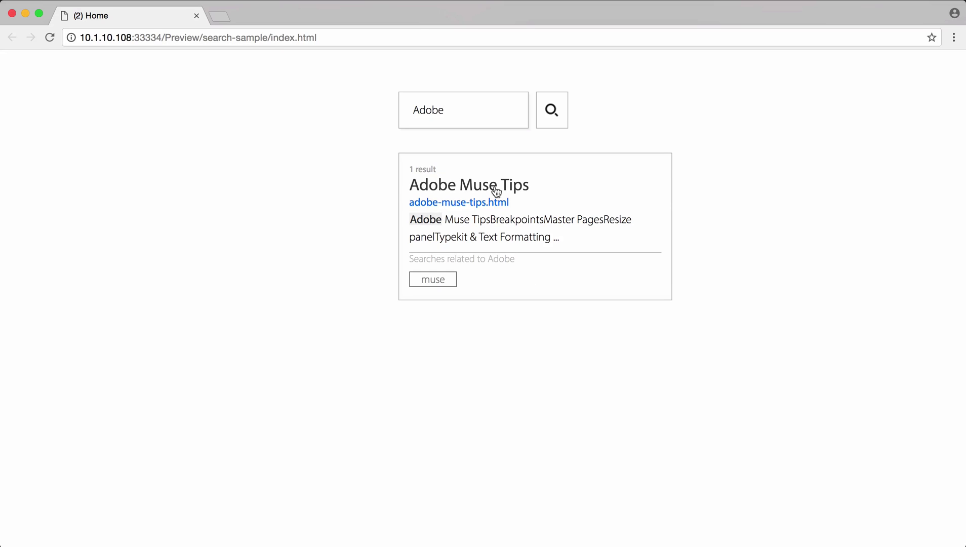
pyautogui.click(441, 282)
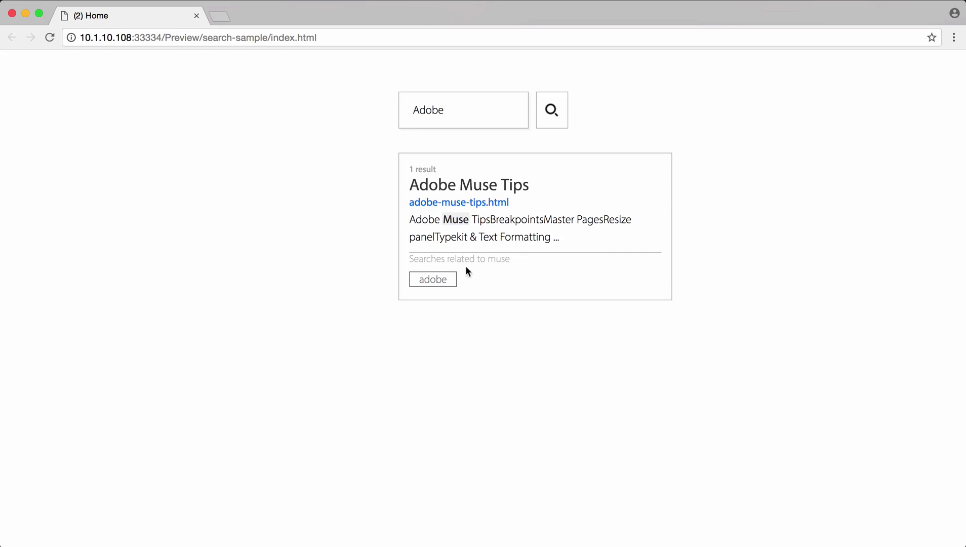
pyautogui.click(483, 203)
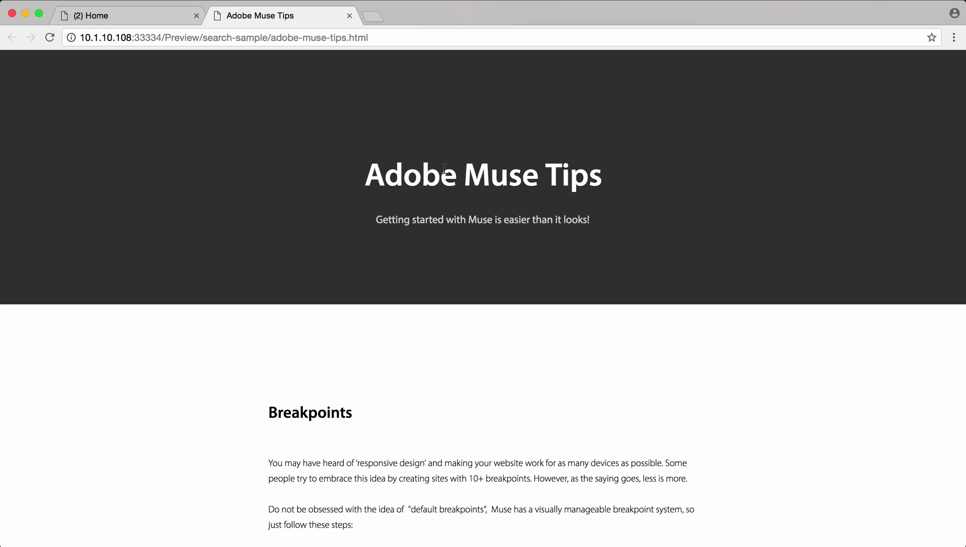
pyautogui.click(349, 16)
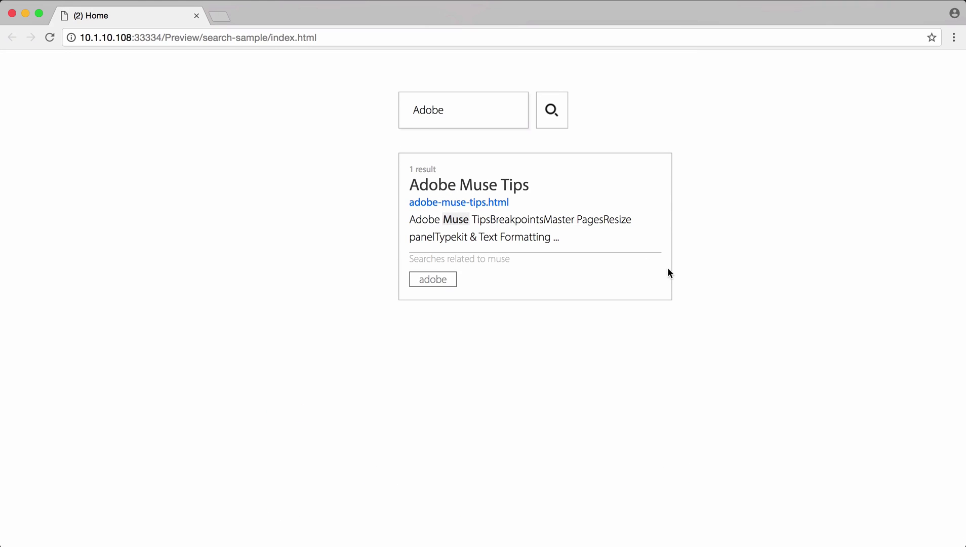
# Search for 'Type' and browse the Adobe Muse Tips result page it returns.
pyautogui.doubleClick(488, 115)
pyautogui.write('Type')
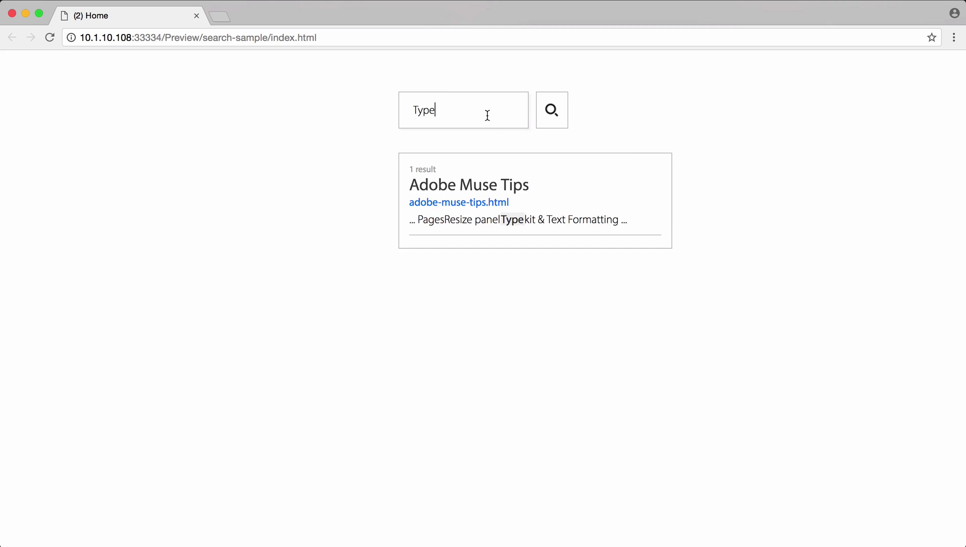
pyautogui.click(484, 203)
pyautogui.scroll(-20, 485, 205)
pyautogui.scroll(20, 483, 205)
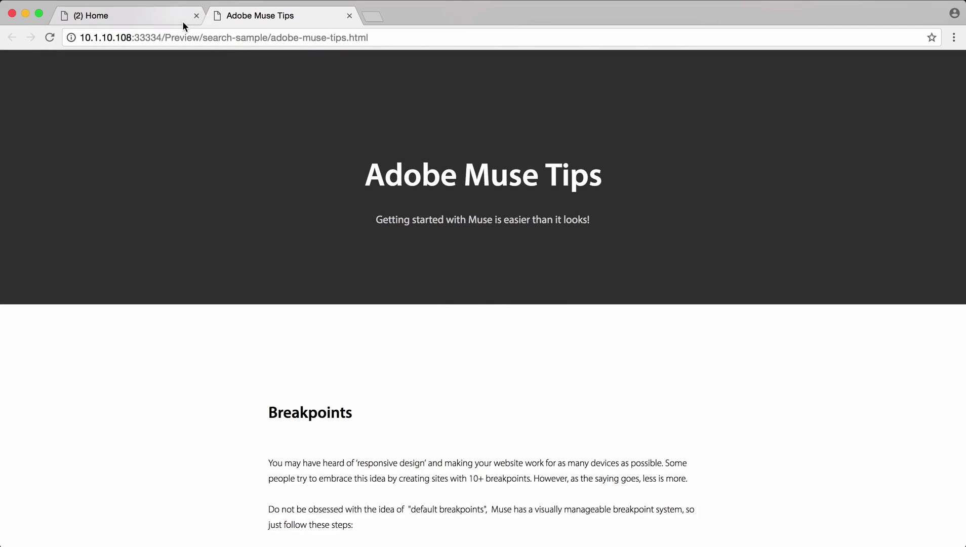
pyautogui.click(179, 17)
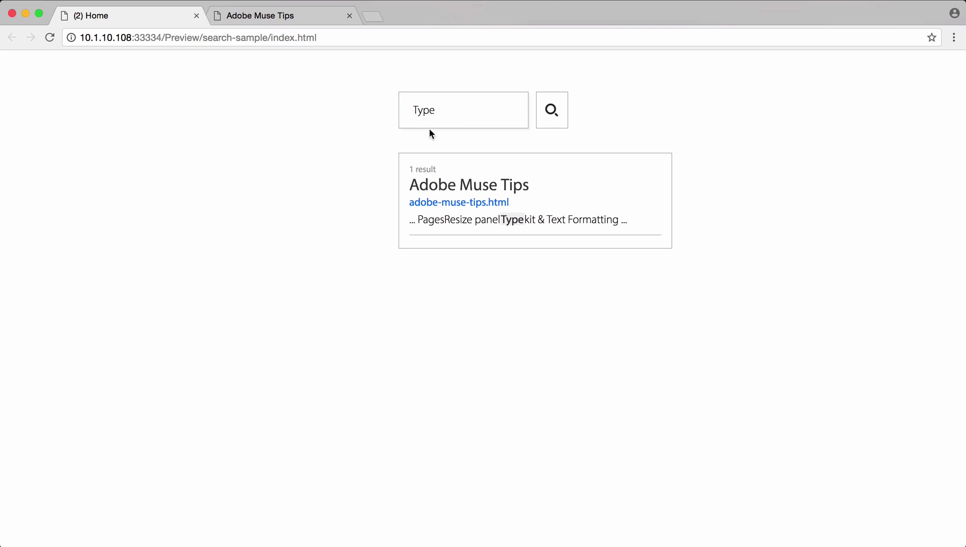